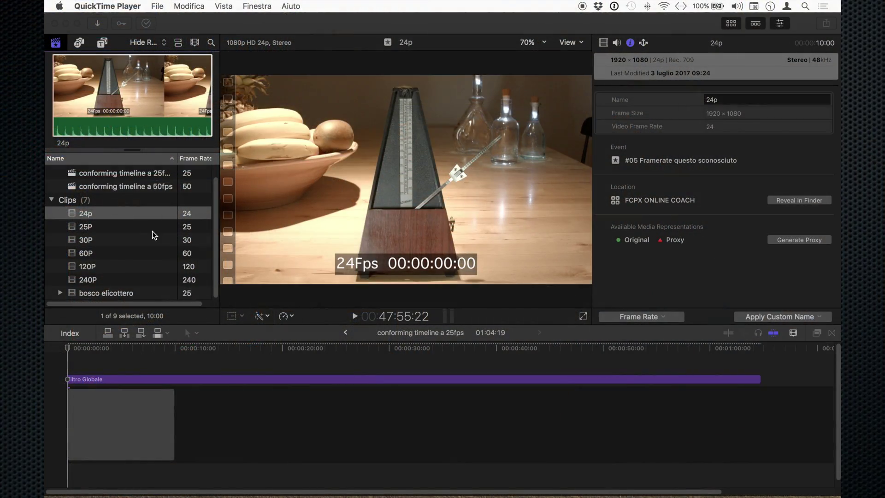
# Step: Preview the 24p, 25P and 30P metronome clips from the browser in the viewer
pyautogui.click(115, 225)
pyautogui.click(105, 226)
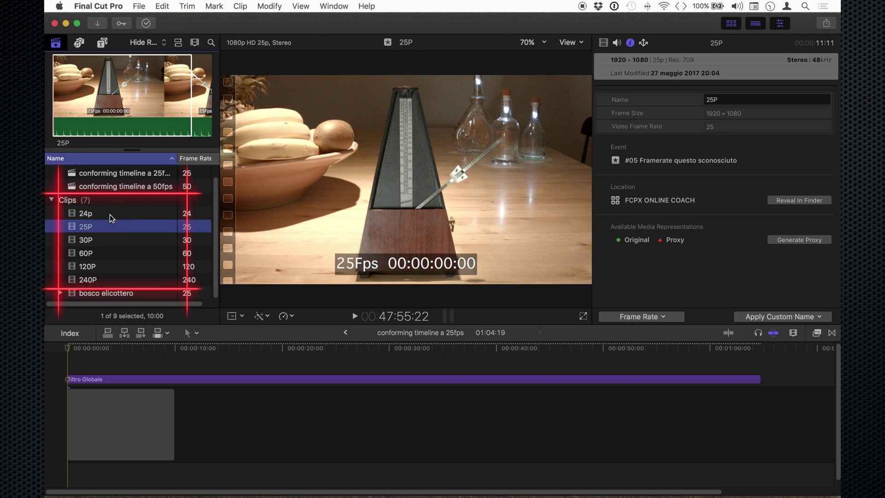
pyautogui.click(110, 215)
pyautogui.press('Down')
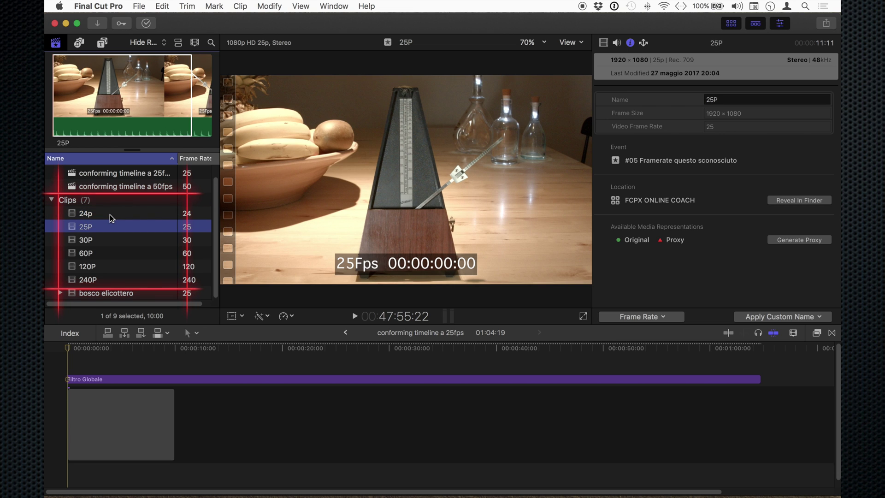
pyautogui.click(94, 239)
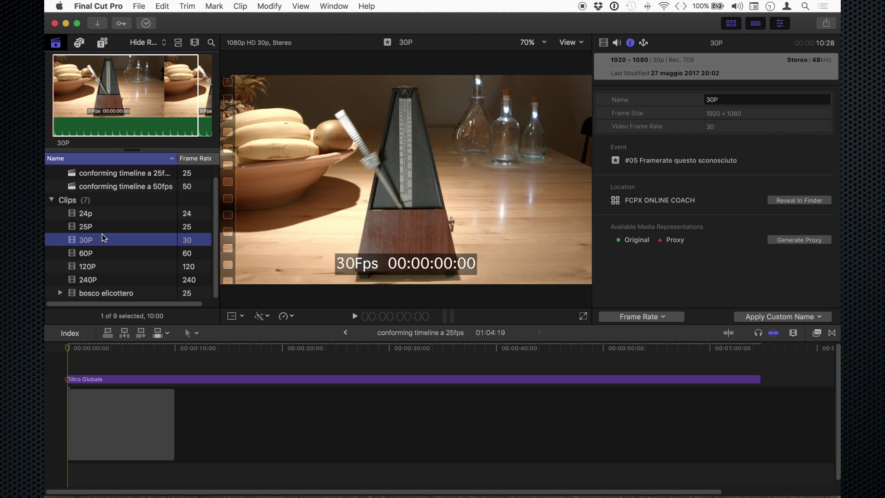
# Step: Play the 60P clip in the viewer, then focus the 25fps timeline
pyautogui.click(101, 228)
pyautogui.click(103, 251)
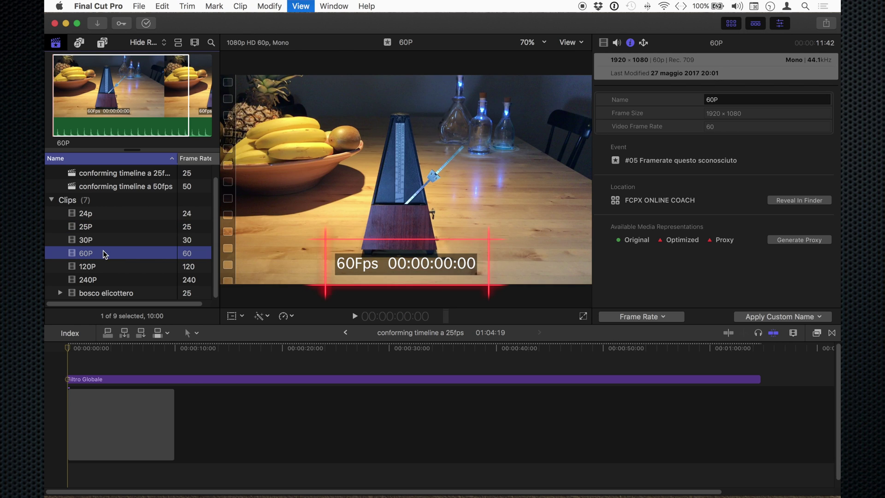
pyautogui.press('space')
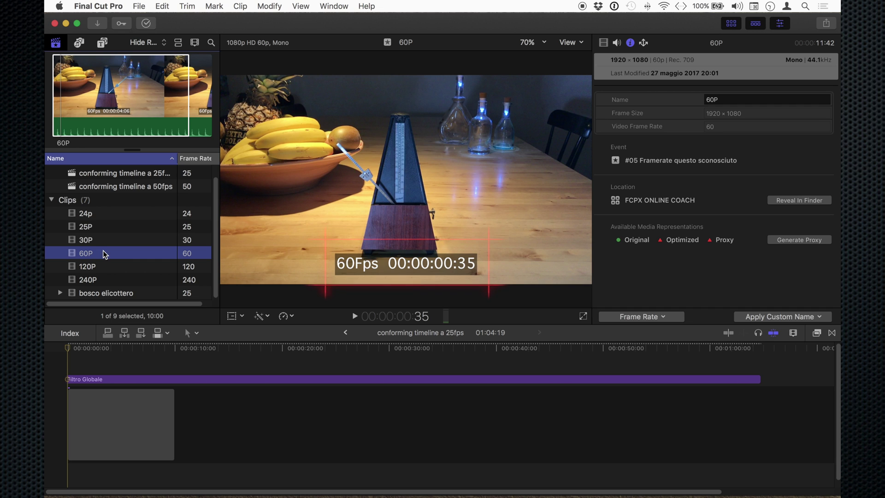
pyautogui.click(338, 340)
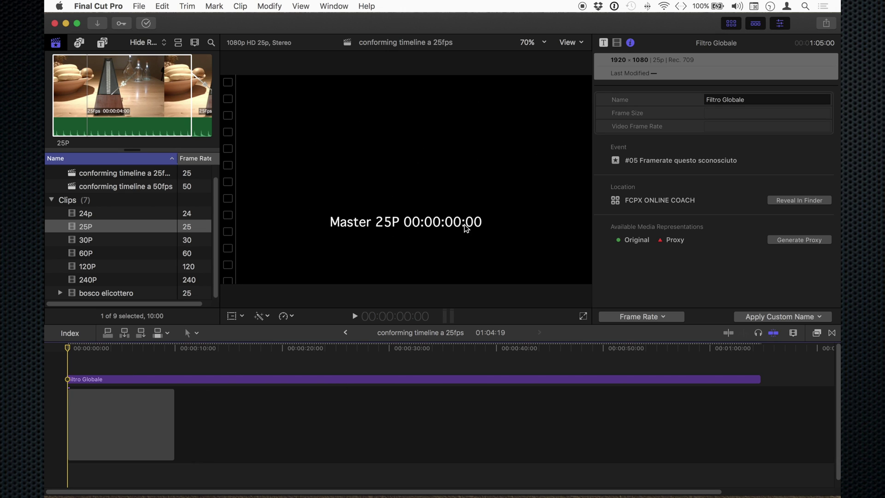
# Step: Replace the 25fps timeline's gap clip with the 25P clip
pyautogui.click(74, 232)
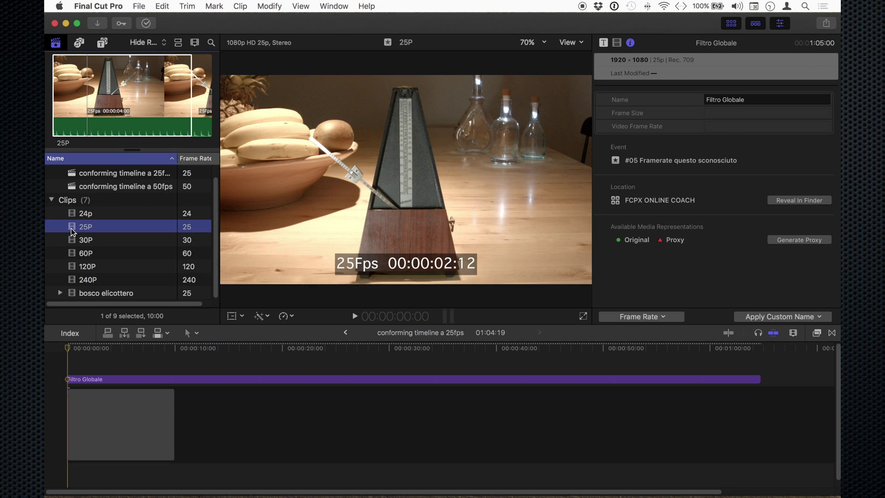
pyautogui.moveTo(72, 230); pyautogui.dragTo(99, 421)
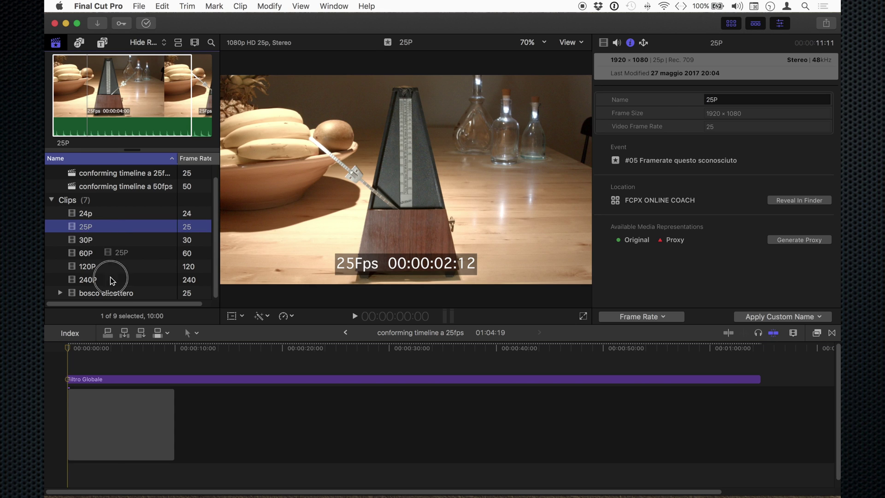
pyautogui.click(122, 426)
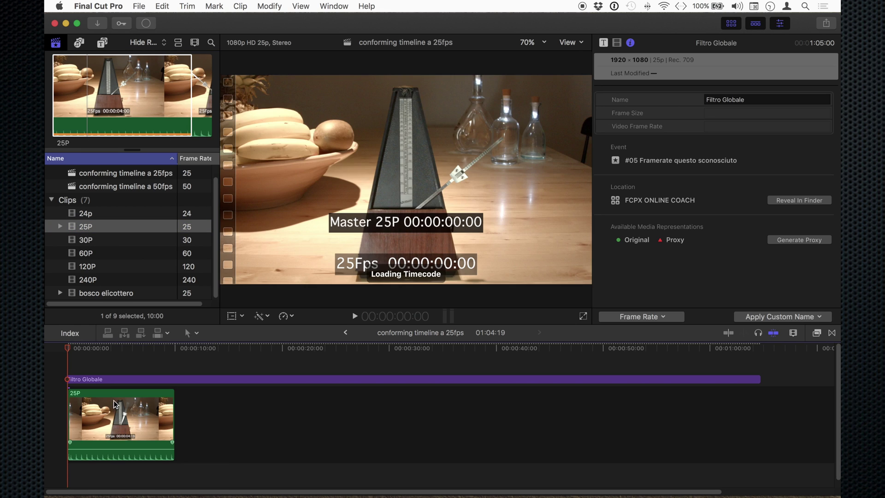
# Step: Play the 25P clip, step a couple of frames, then jump to its end
pyautogui.press('space')
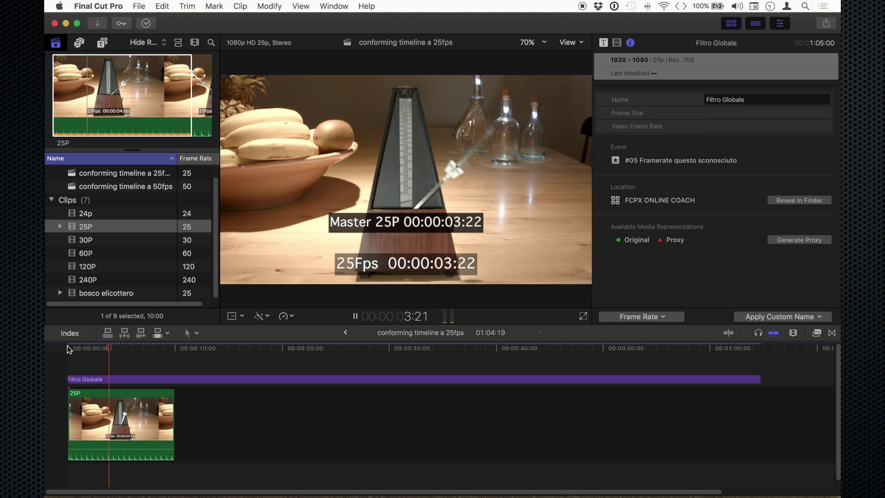
pyautogui.press('space')
pyautogui.press('Right')
pyautogui.press('Right')
pyautogui.press('Right')
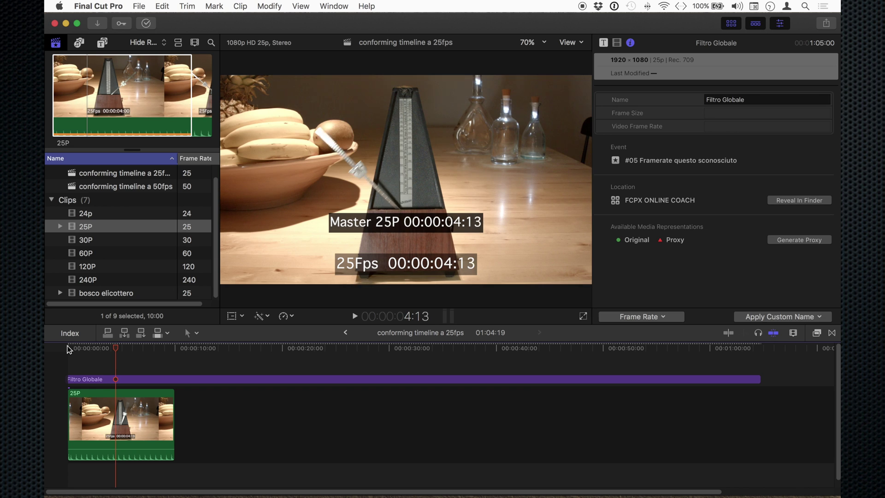
pyautogui.press('Right')
pyautogui.press('Right')
pyautogui.press('Right')
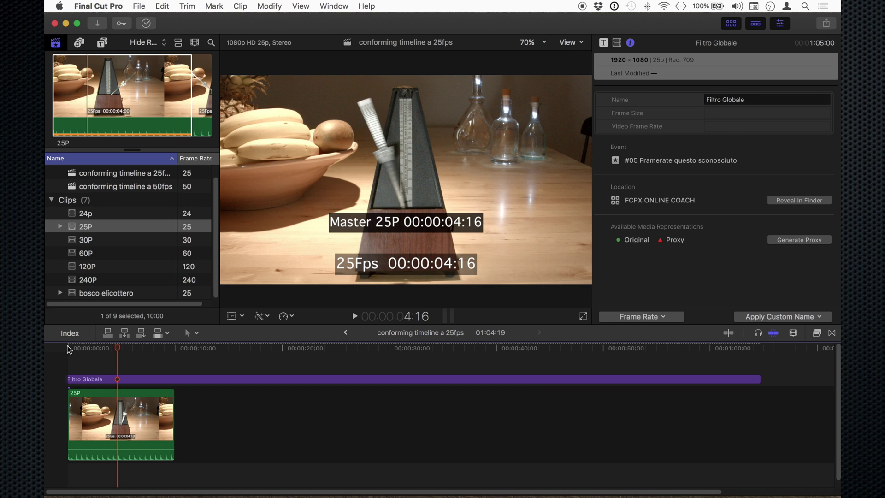
pyautogui.press('Down')
# Step: Append the 30P clip after 25P and show its video settings with Rate Conform
pyautogui.click(86, 240)
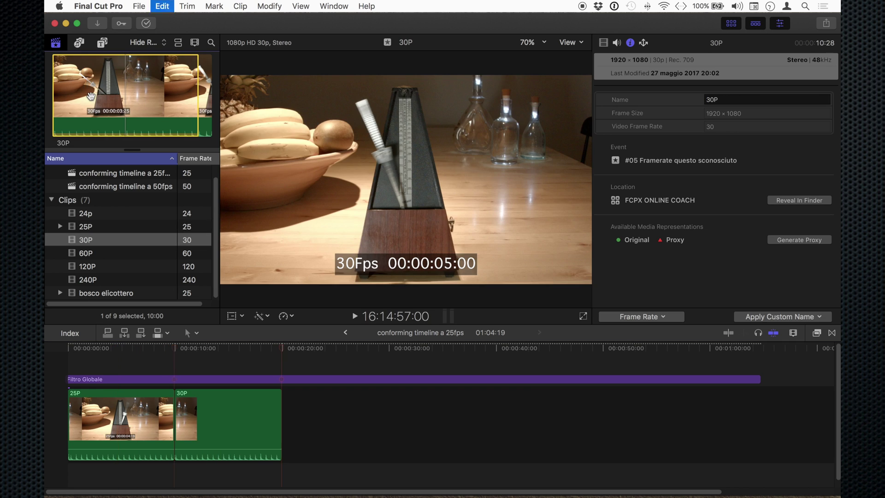
pyautogui.press('e')
pyautogui.click(222, 349)
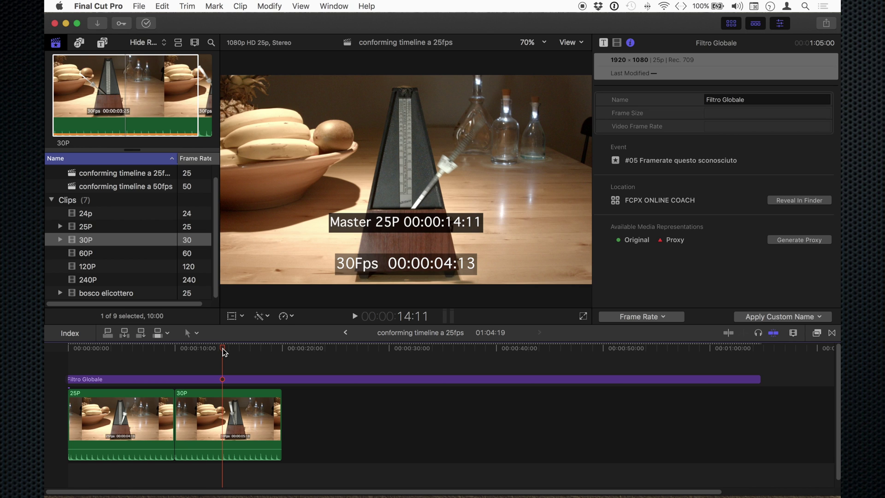
pyautogui.click(616, 43)
pyautogui.click(231, 401)
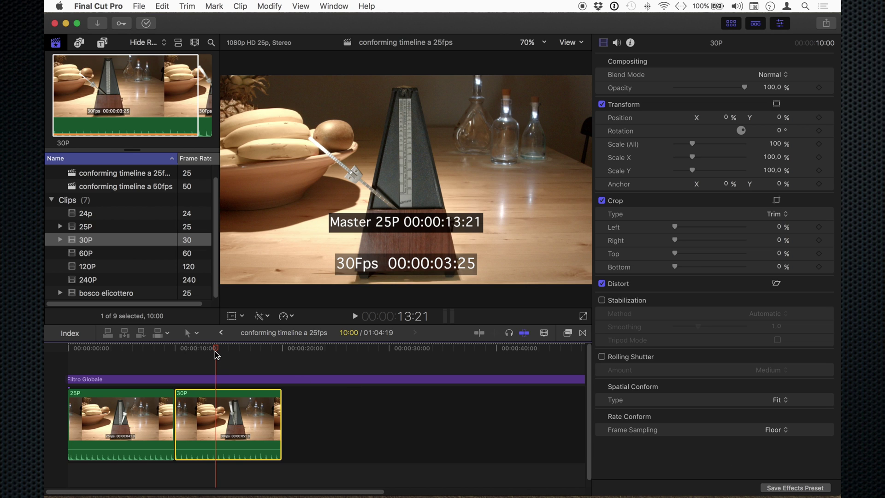
pyautogui.moveTo(216, 355); pyautogui.dragTo(180, 354)
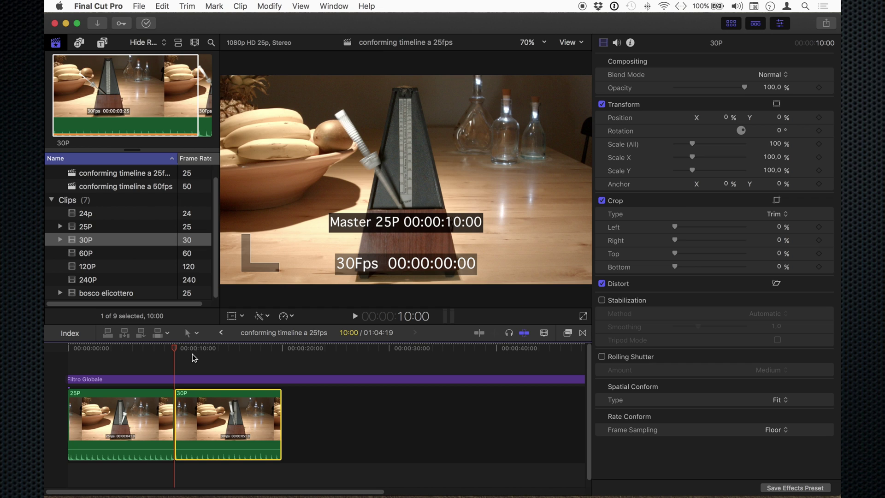
pyautogui.press('Right')
pyautogui.press('Right')
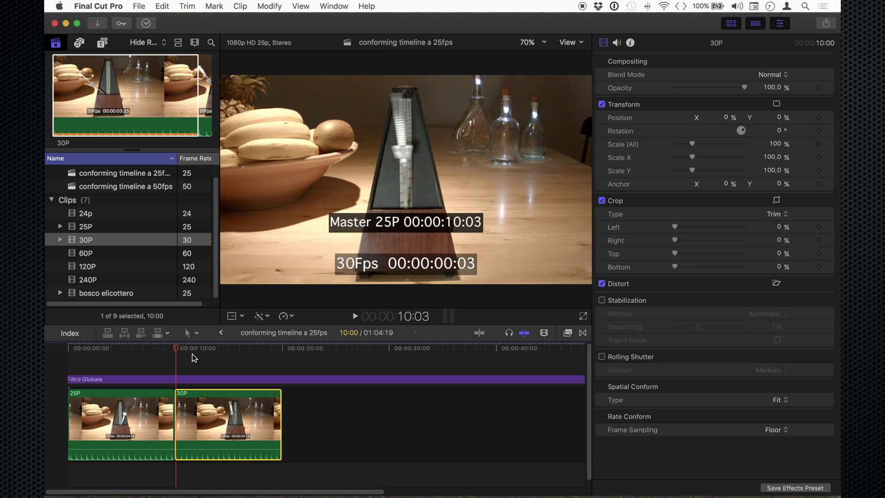
pyautogui.press('Right')
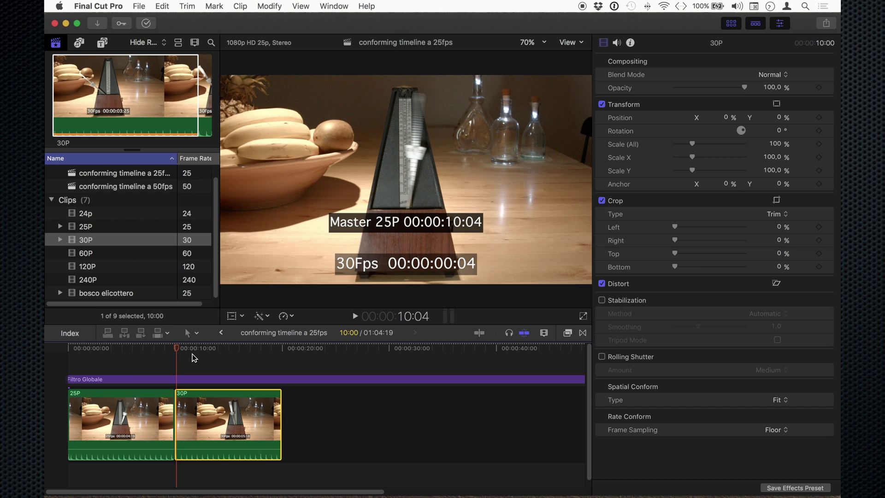
pyautogui.press('Right')
pyautogui.press('Left')
pyautogui.press('Right')
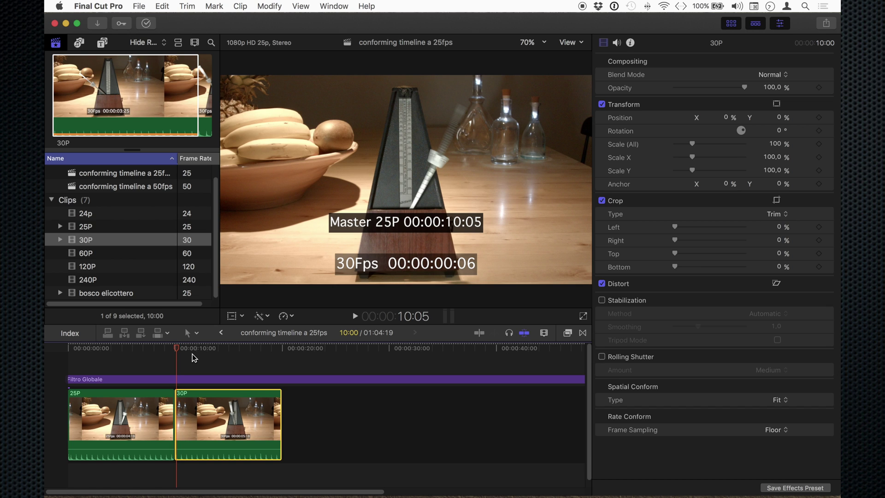
pyautogui.press('Left')
pyautogui.press('Right')
pyautogui.press('Left')
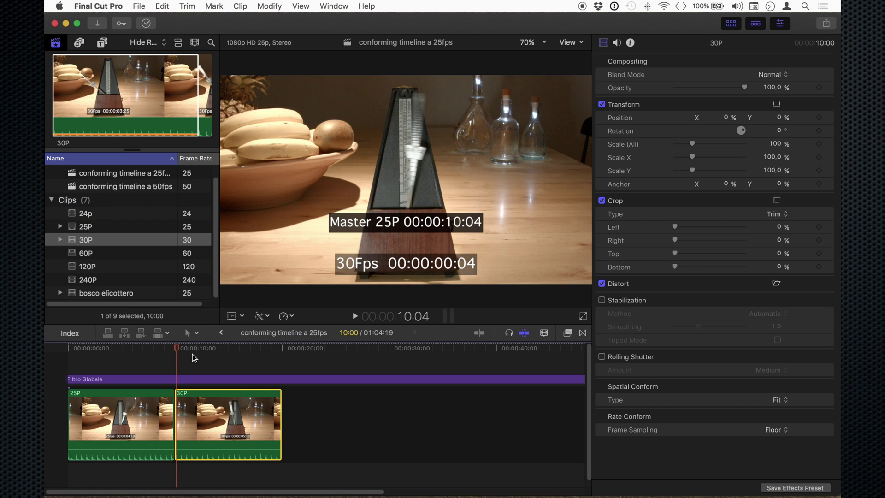
pyautogui.press('Right')
pyautogui.press('Right')
pyautogui.press('Right')
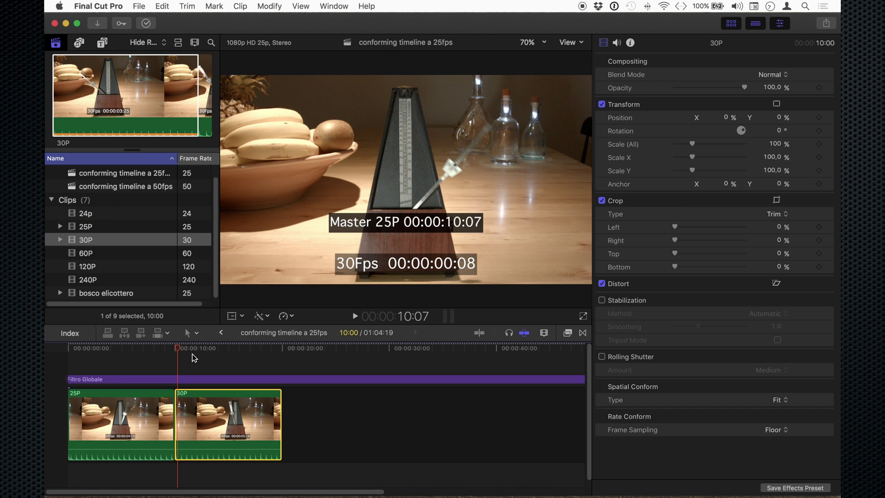
pyautogui.press('Right')
pyautogui.press('Right')
pyautogui.press('Right')
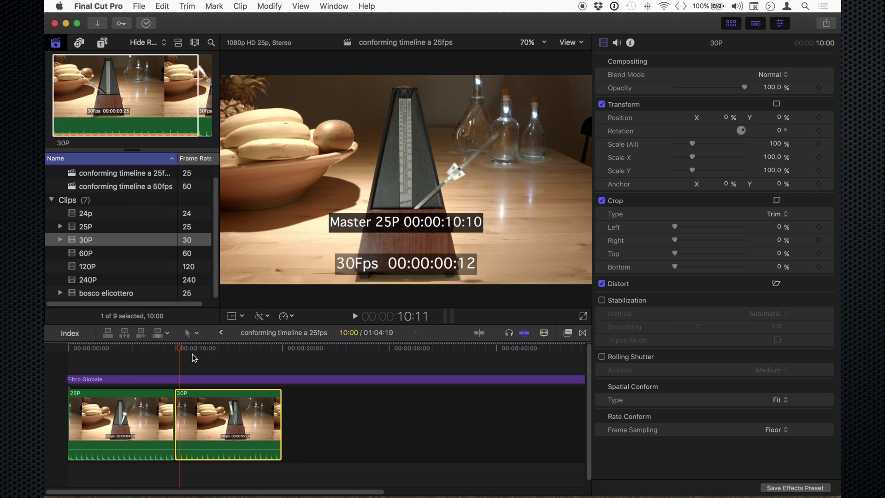
pyautogui.press('Right')
pyautogui.press('Right')
pyautogui.press('Right')
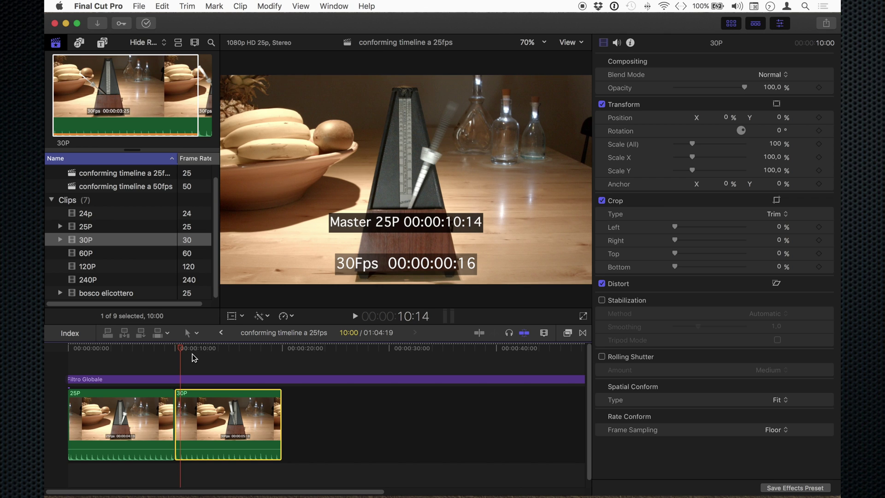
pyautogui.press('Right')
pyautogui.press('Right')
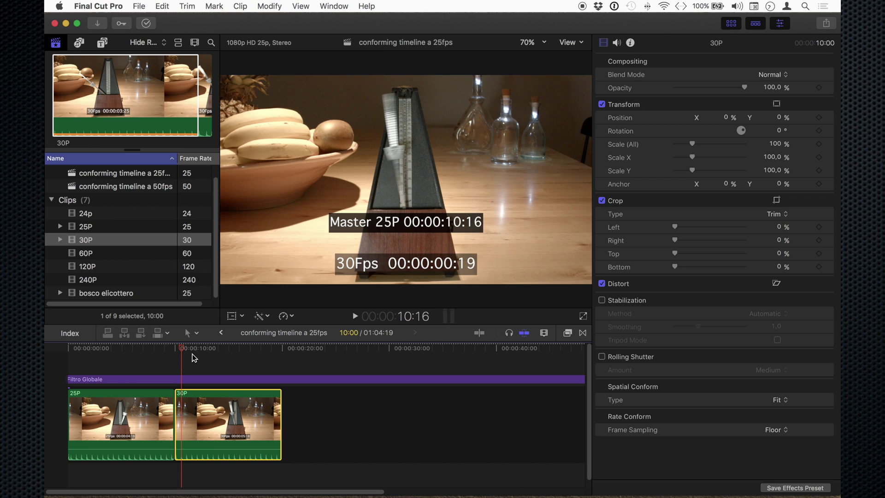
pyautogui.press('Right')
pyautogui.press('Right')
pyautogui.press('Right')
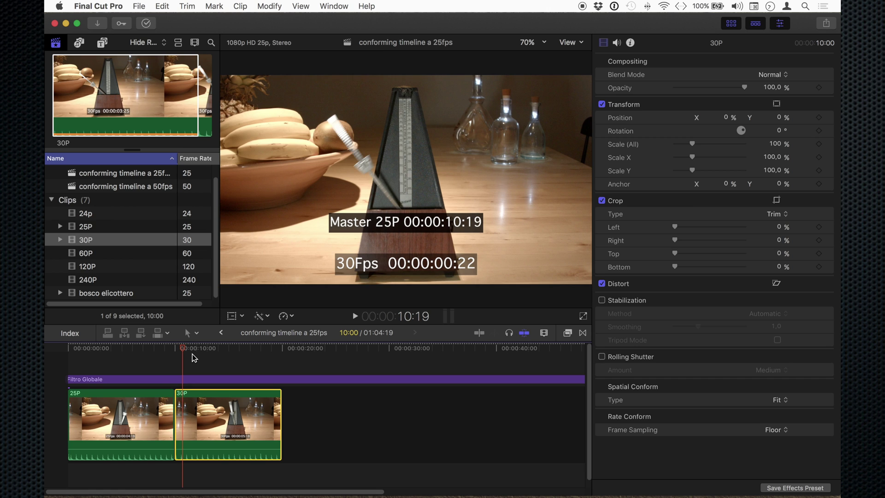
pyautogui.press('Right')
pyautogui.press('Right')
pyautogui.press('Right')
pyautogui.press('Right')
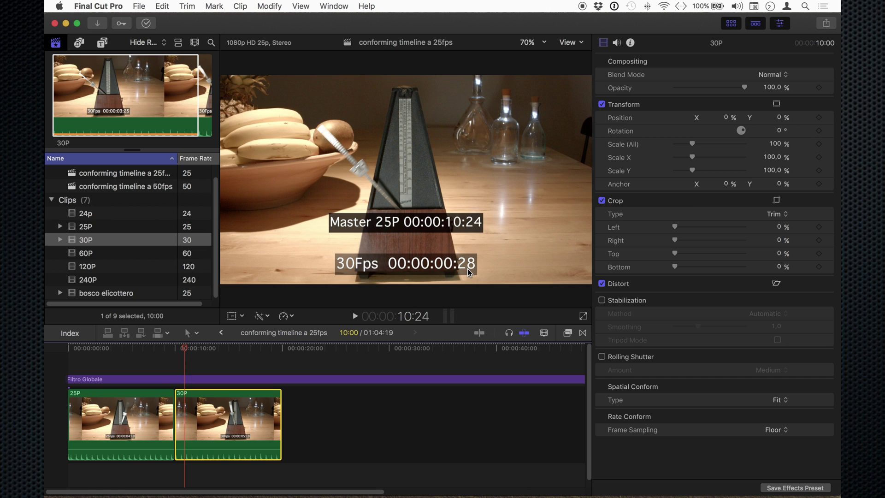
pyautogui.press('Right')
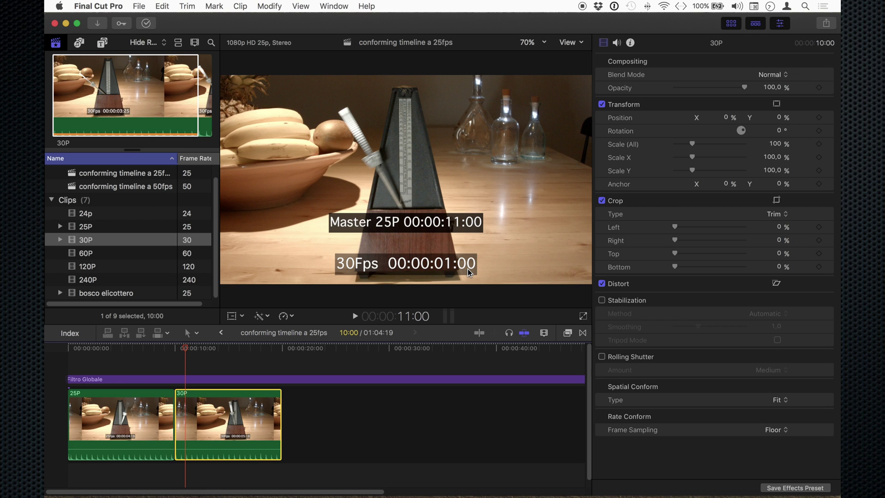
pyautogui.press('Right')
pyautogui.press('Right')
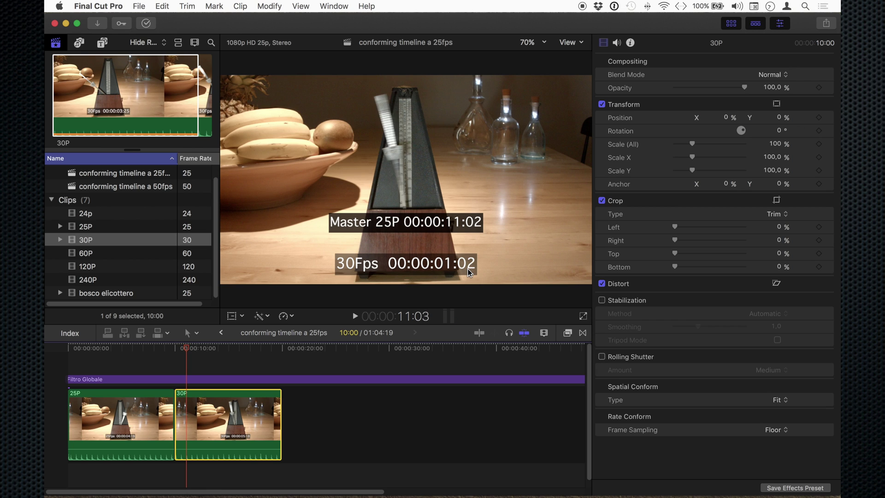
pyautogui.press('Right')
pyautogui.press('Right')
pyautogui.press('Right')
pyautogui.press('Right')
pyautogui.press('Right')
pyautogui.press('Right')
pyautogui.press('Right')
pyautogui.press('Right')
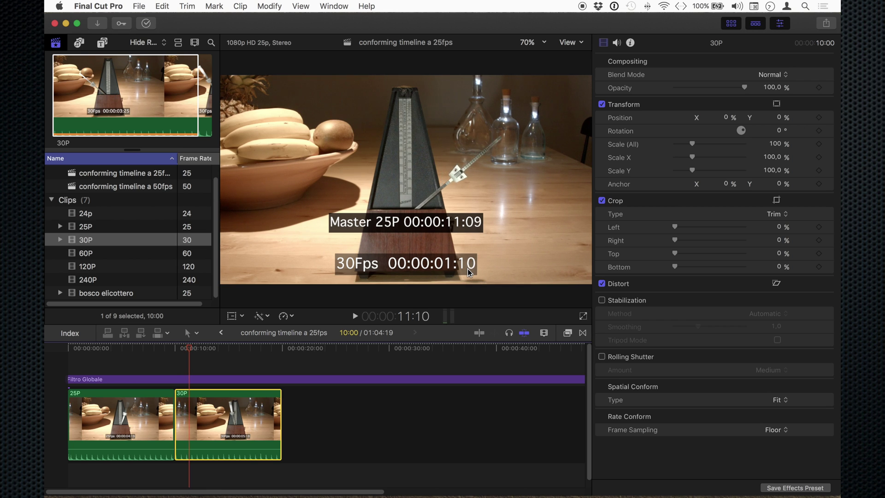
pyautogui.press('Right')
pyautogui.press('Right')
pyautogui.press('Right')
pyautogui.press('Right')
pyautogui.press('Right')
pyautogui.press('Right')
pyautogui.press('Right')
pyautogui.press('Right')
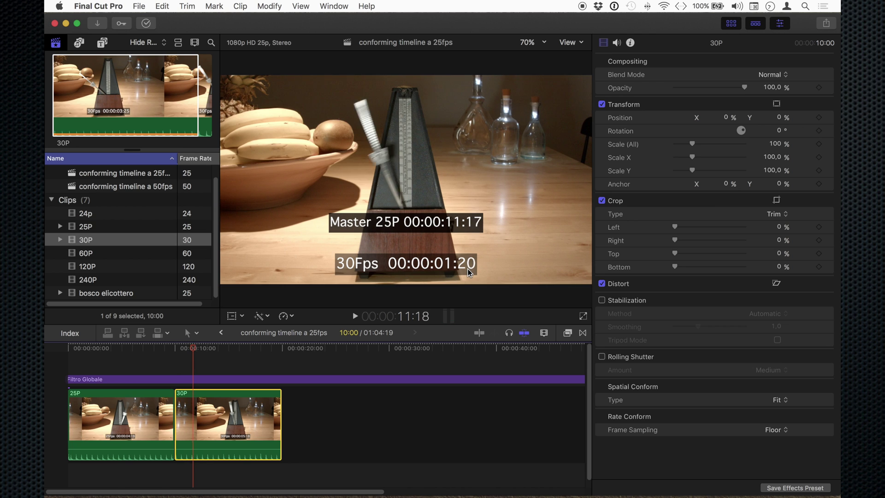
pyautogui.press('Right')
pyautogui.press('Right')
pyautogui.press('Right')
pyautogui.press('Right')
pyautogui.press('Right')
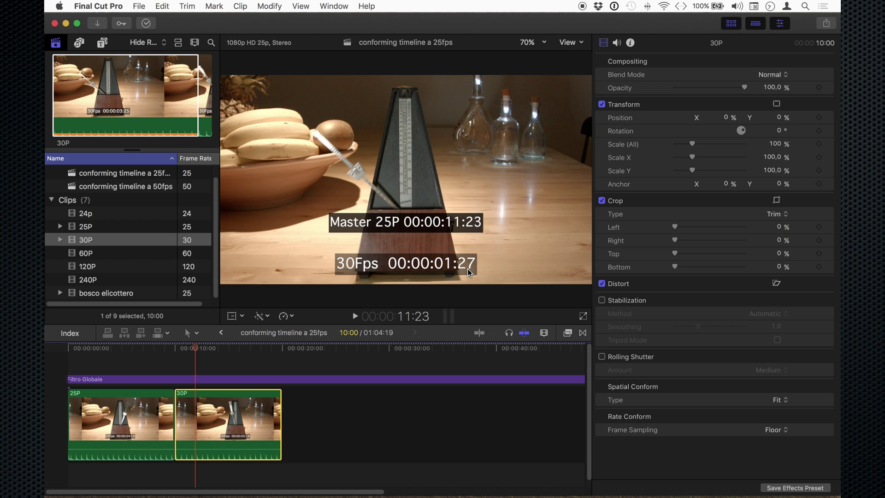
pyautogui.press('Right')
pyautogui.press('Right')
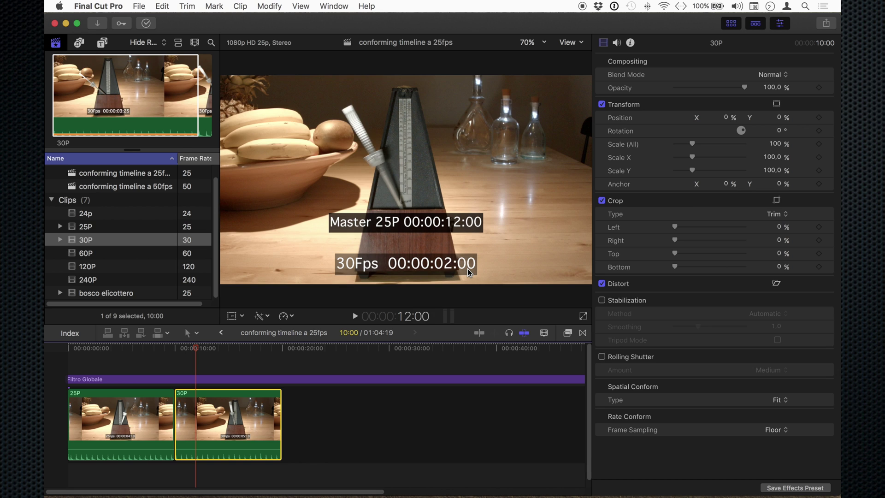
pyautogui.press('Left')
pyautogui.press('Right')
pyautogui.press('space')
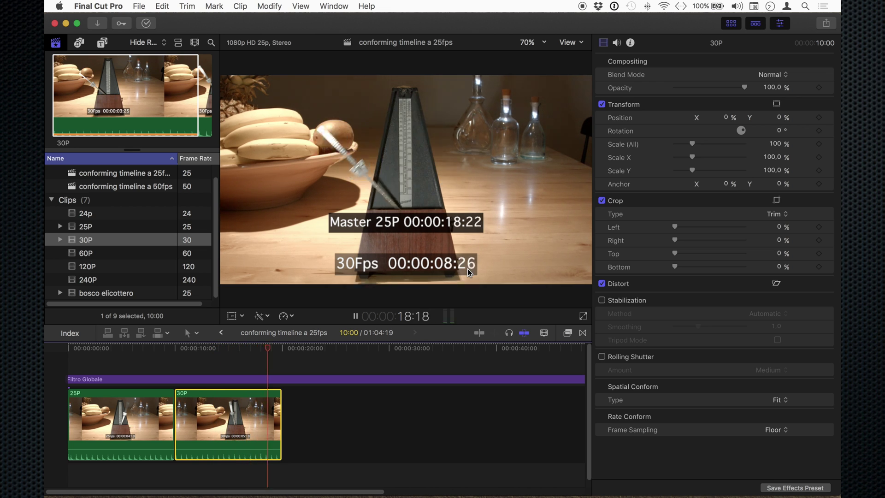
pyautogui.press('space')
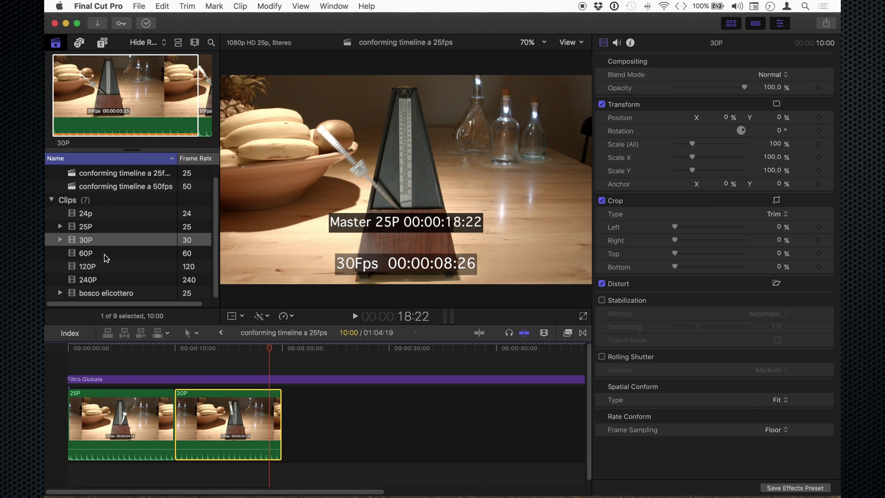
# Step: Place the 60P clip right after 30P and go to its first frame
pyautogui.click(105, 257)
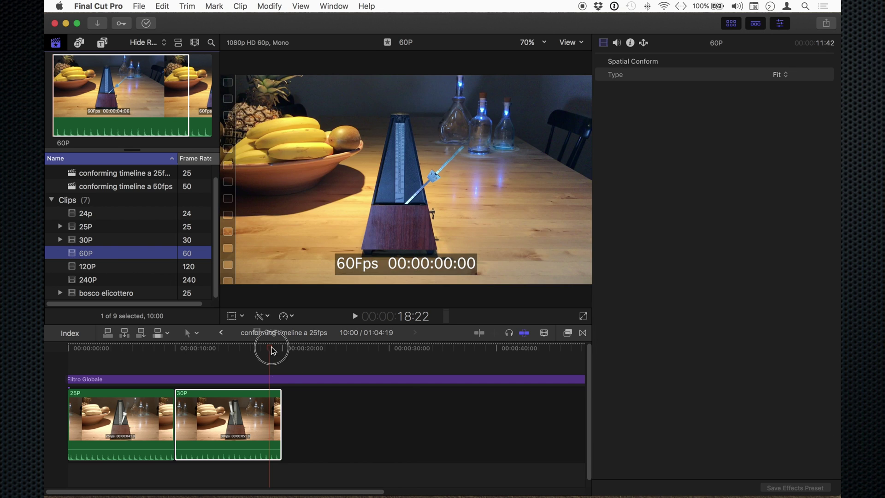
pyautogui.moveTo(272, 350); pyautogui.dragTo(312, 423)
pyautogui.click(295, 356)
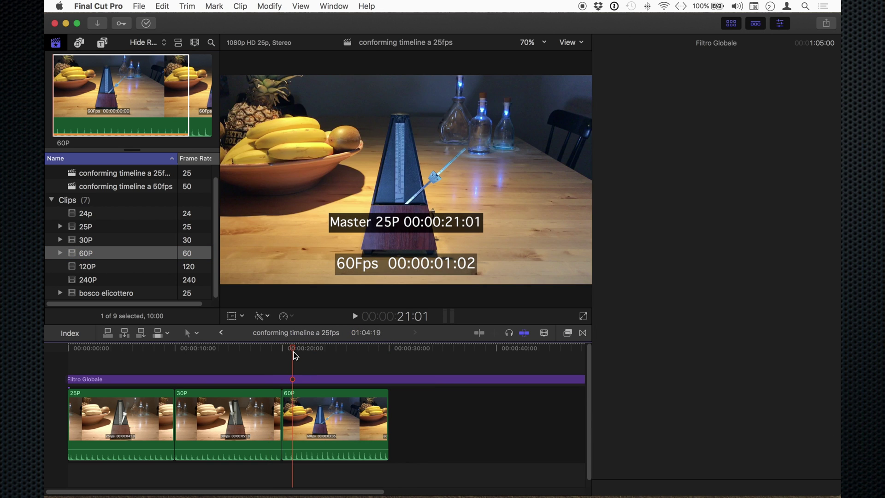
pyautogui.press('Up')
# Step: Step through the 60P frames to 21:00, then play to 24:22
pyautogui.press('Right')
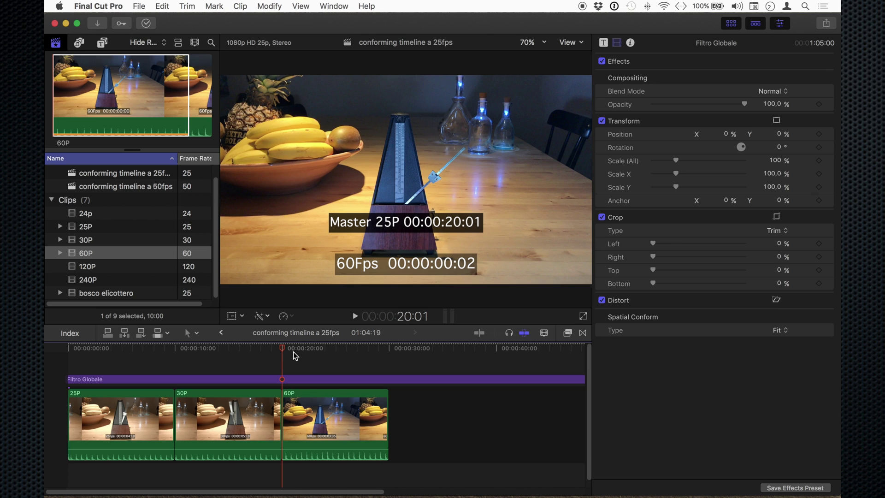
pyautogui.press('Right')
pyautogui.press('Right')
pyautogui.press('Right')
pyautogui.press('Right')
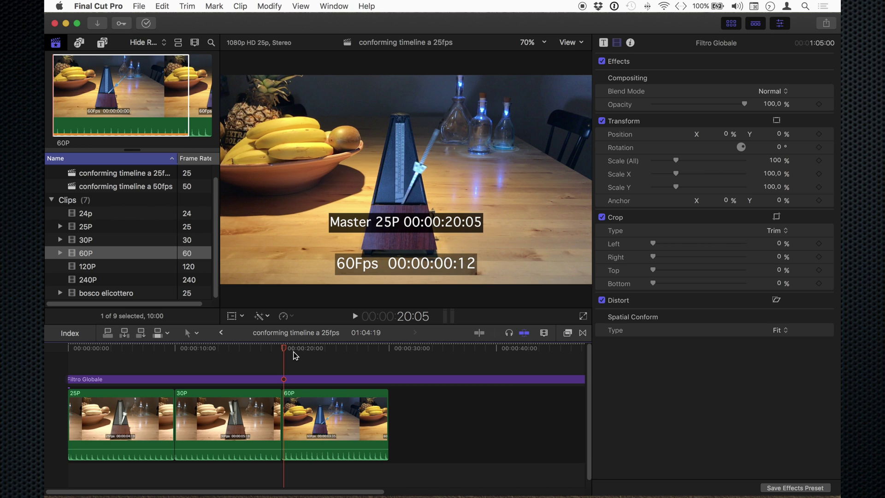
pyautogui.press('Right')
pyautogui.press('Right')
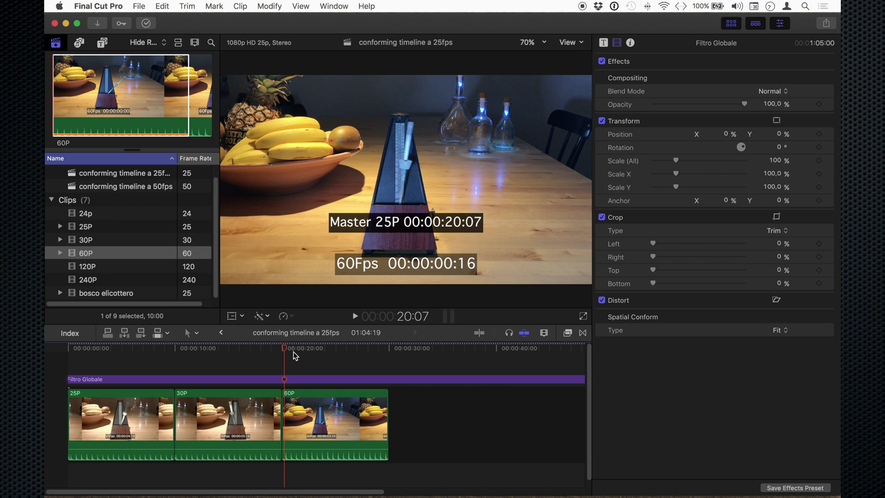
pyautogui.press('Right')
pyautogui.press('Right')
pyautogui.press('Right')
pyautogui.press('Right')
pyautogui.press('Right')
pyautogui.press('Right')
pyautogui.press('Right')
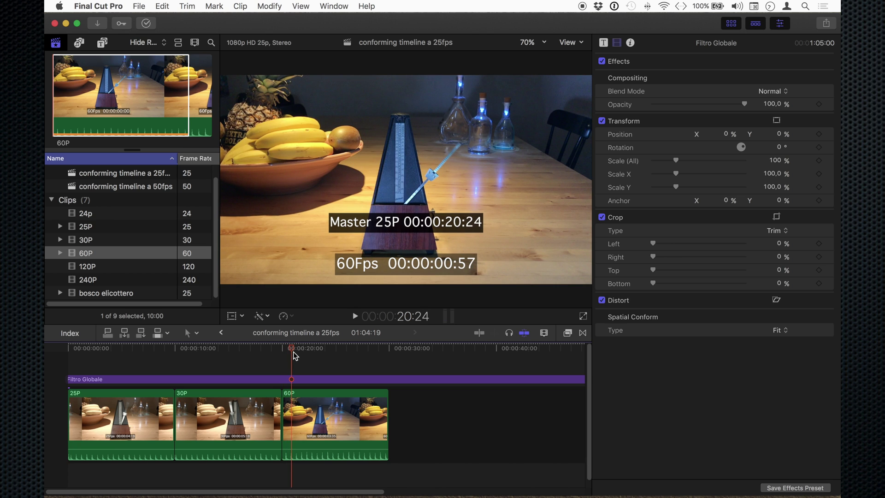
pyautogui.press('Right')
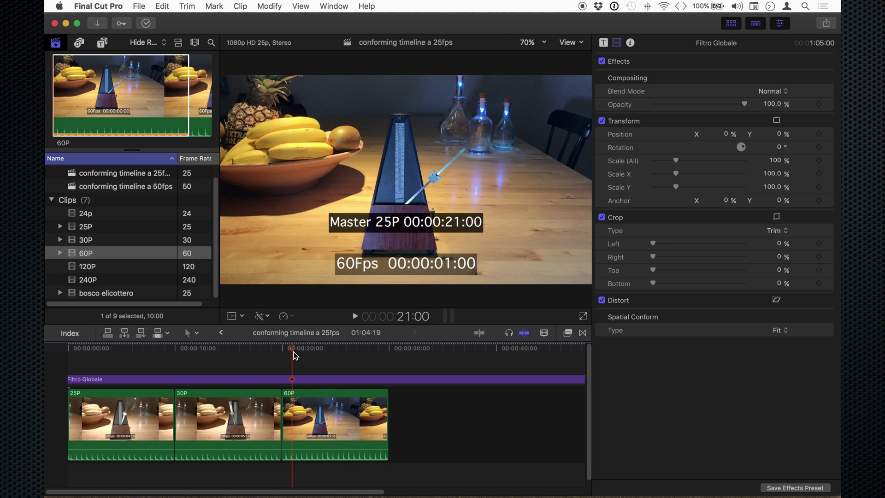
pyautogui.press('space')
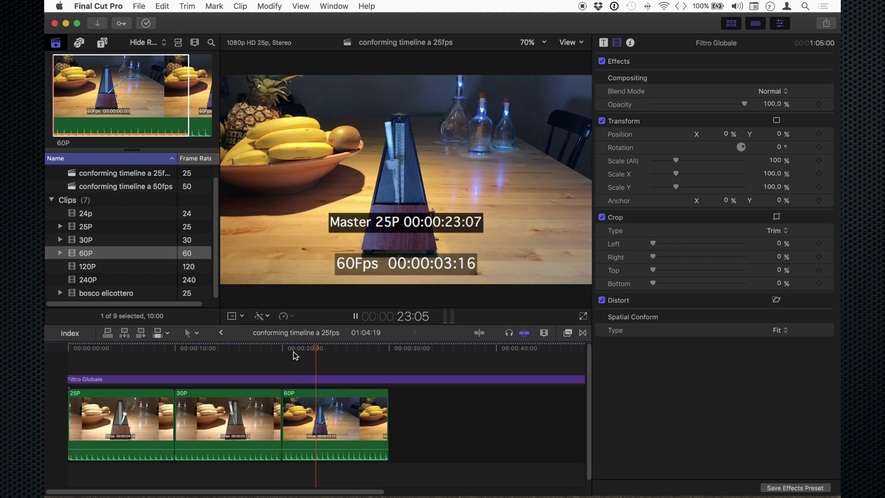
pyautogui.press('space')
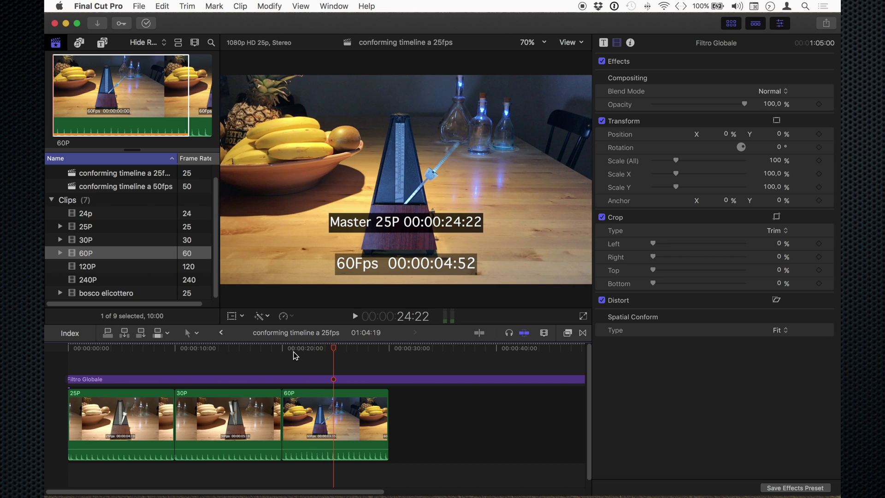
# Step: Append the 120P clip after 60P and go to its start
pyautogui.click(102, 270)
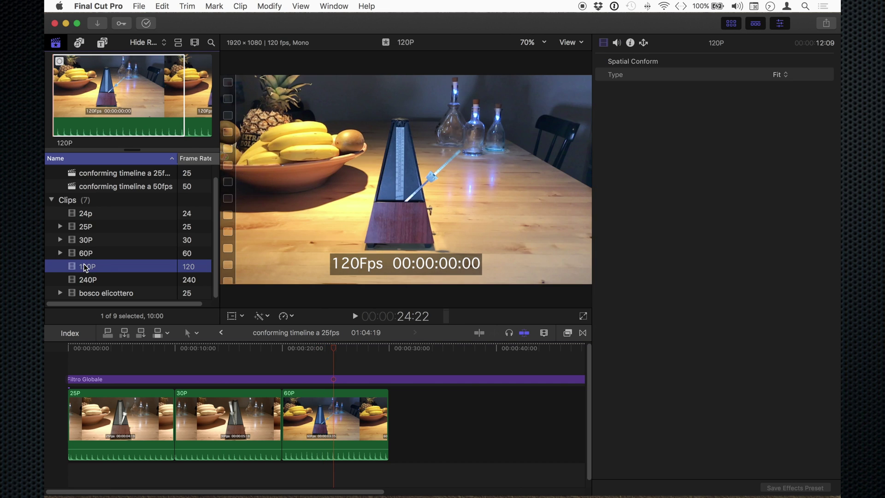
pyautogui.press('e')
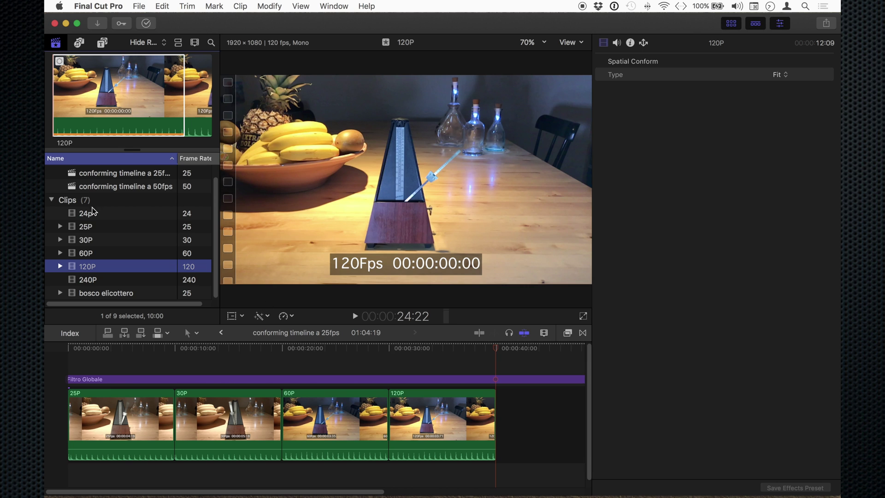
pyautogui.click(395, 347)
# Step: Step through the 120P frames around 31:00, then play briefly from there
pyautogui.press('Right')
pyautogui.press('Right')
pyautogui.press('Right')
pyautogui.press('Right')
pyautogui.press('Right')
pyautogui.press('Right')
pyautogui.press('Right')
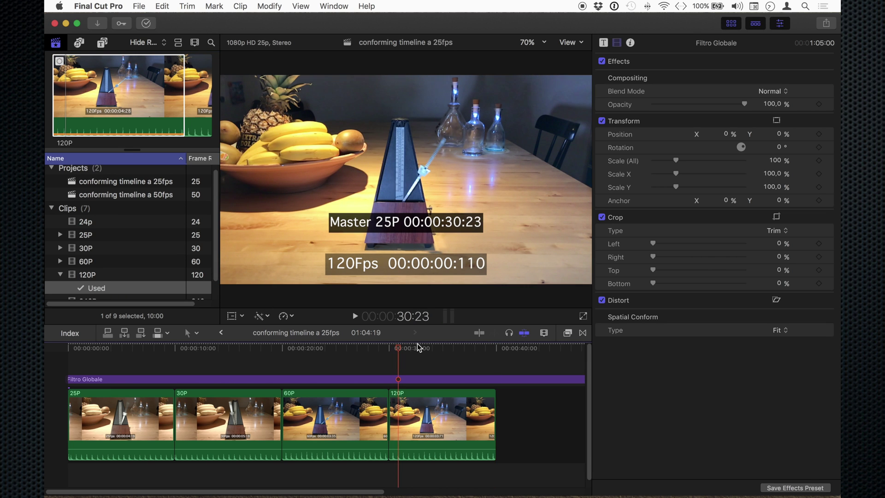
pyautogui.press('Right')
pyautogui.press('Right')
pyautogui.press('Right')
pyautogui.press('Left')
pyautogui.press('Left')
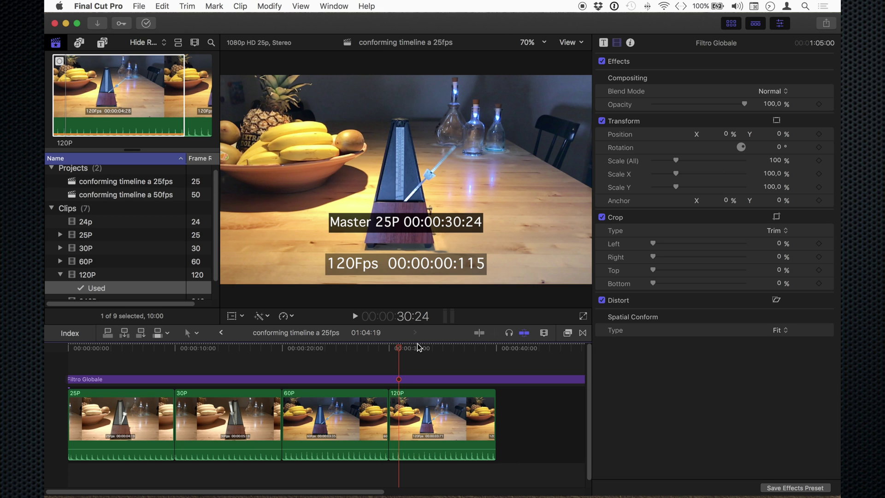
pyautogui.press('Right')
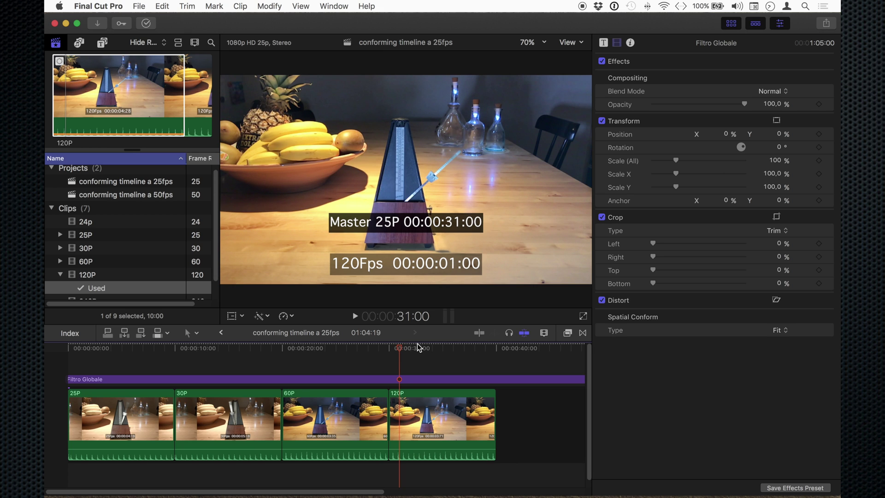
pyautogui.press('space')
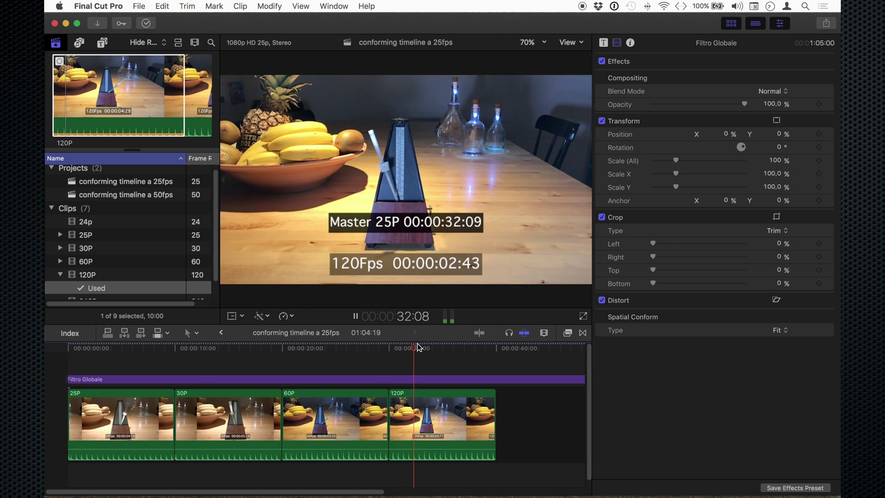
pyautogui.press('space')
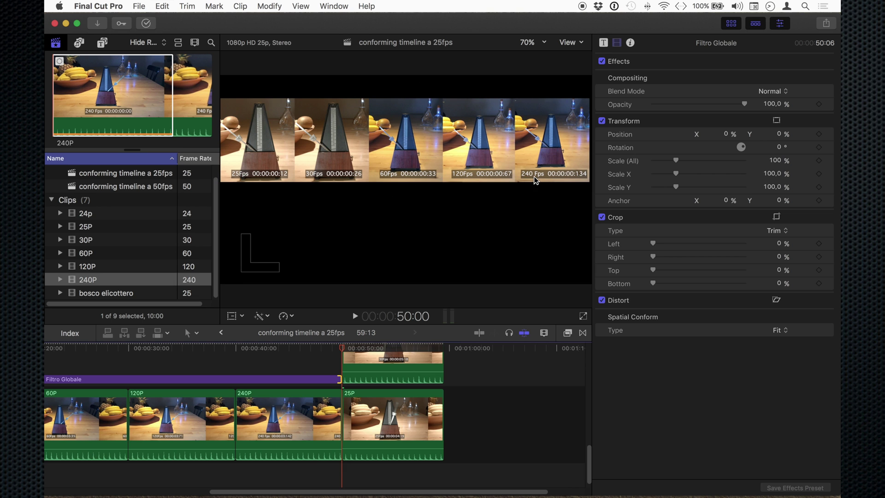
# Step: Play the 25/30/60/120/240 fps side-by-side comparison, then jump back to about 54:03
pyautogui.scroll(10, 351, 397)
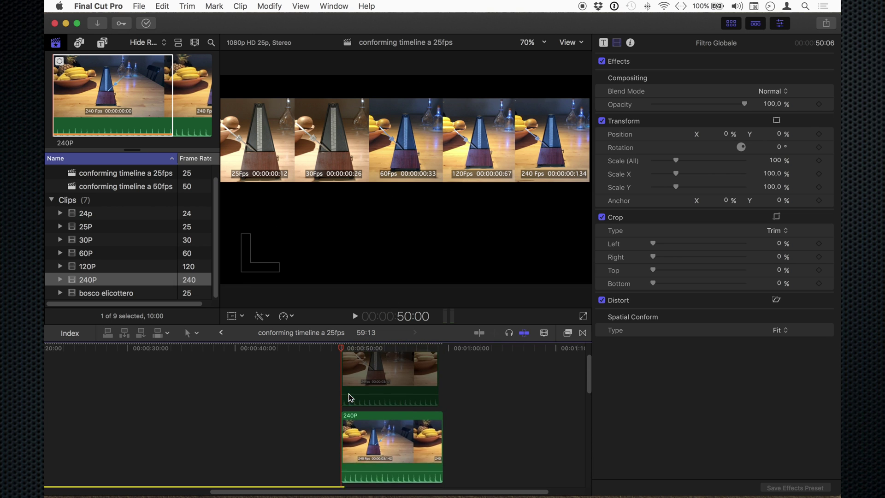
pyautogui.scroll(-10, 350, 397)
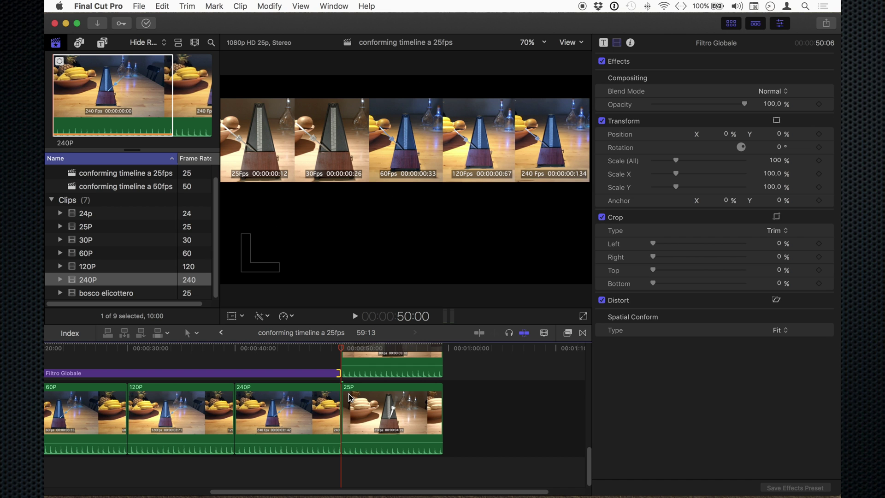
pyautogui.press('space')
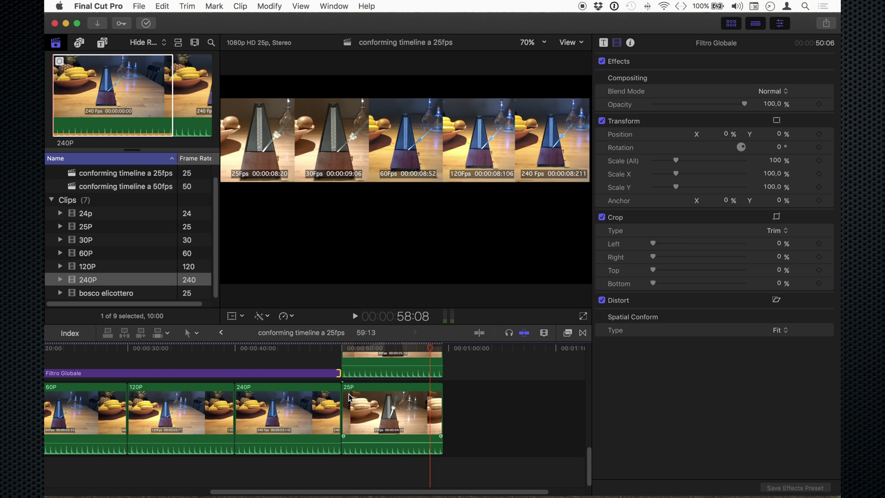
pyautogui.click(385, 349)
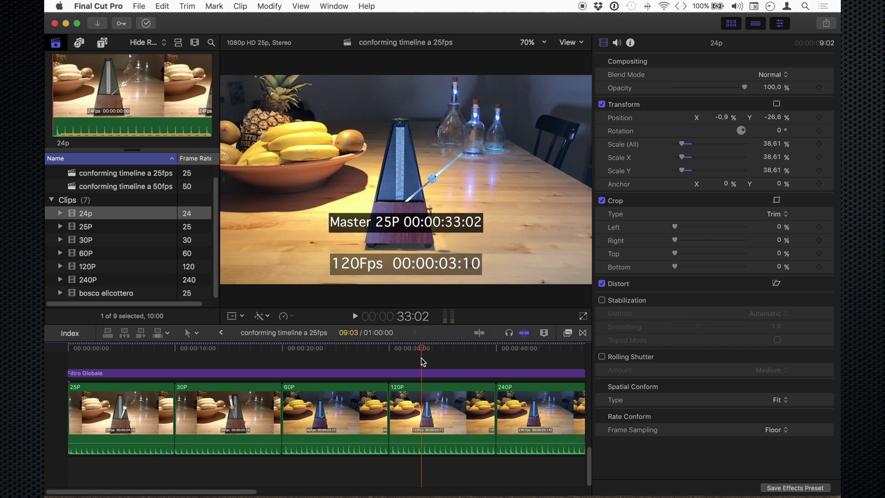
# Step: Open the 50fps conforming timeline and preview the 25P clip alongside it
pyautogui.doubleClick(78, 188)
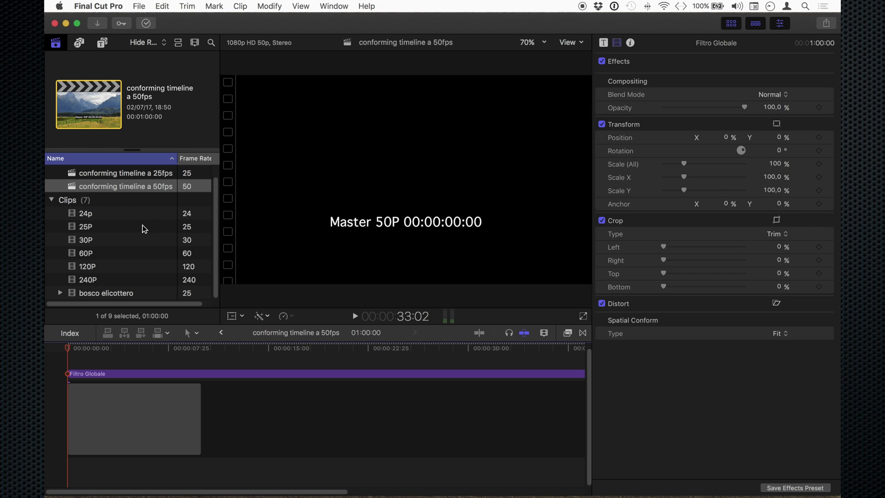
pyautogui.click(112, 226)
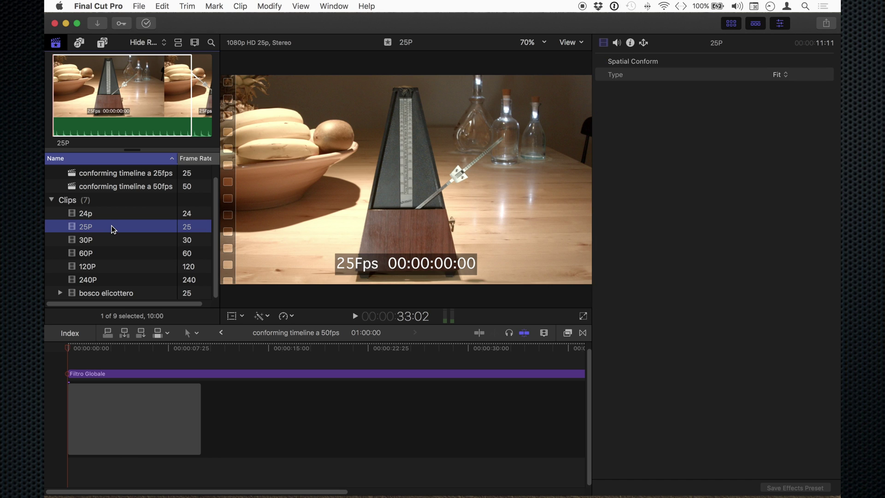
pyautogui.click(127, 359)
pyautogui.moveTo(128, 350)
pyautogui.mouseDown()
pyautogui.moveTo(140, 353)
pyautogui.moveTo(68, 350)
pyautogui.mouseUp()
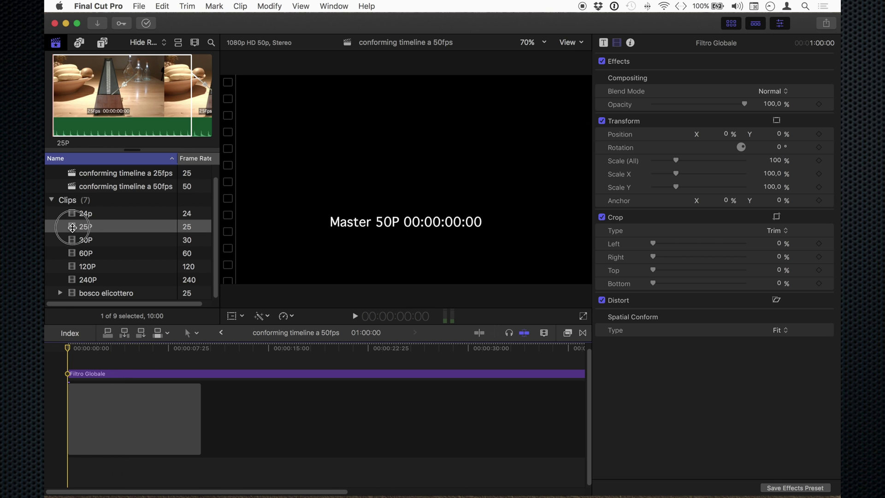
# Step: Replace the 50fps timeline's gap with the 25P clip and select it
pyautogui.moveTo(72, 227); pyautogui.dragTo(114, 410)
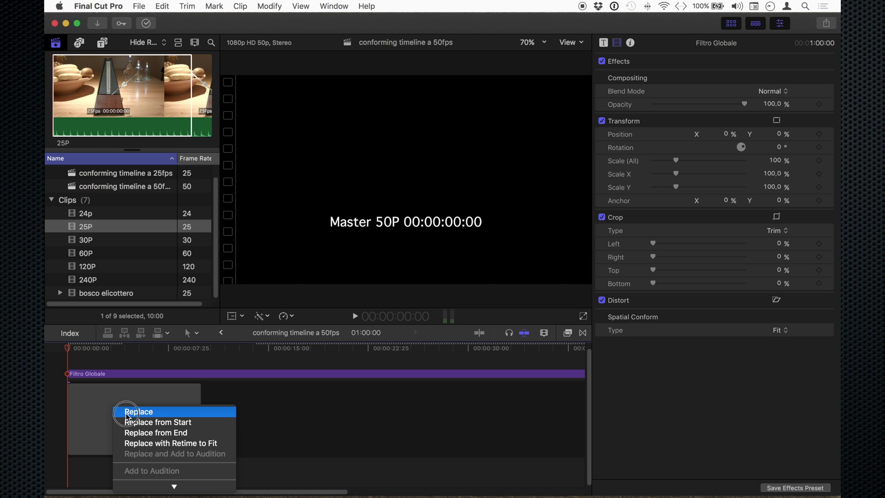
pyautogui.click(126, 412)
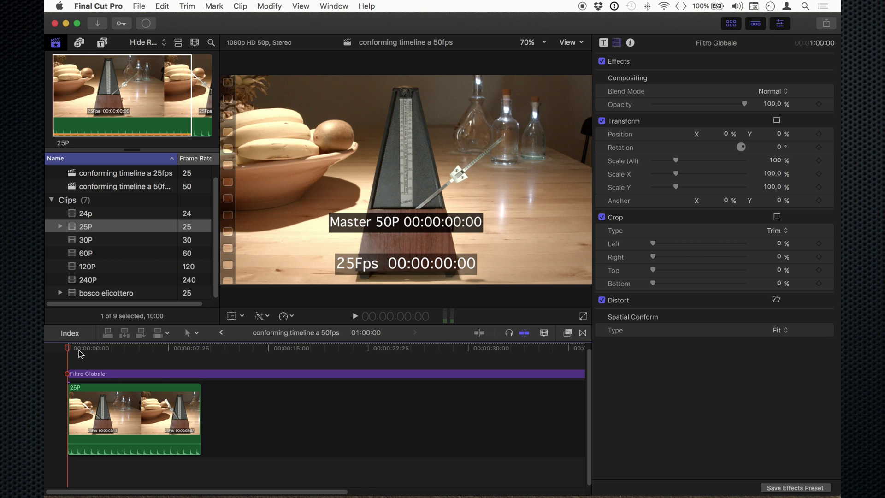
pyautogui.click(93, 399)
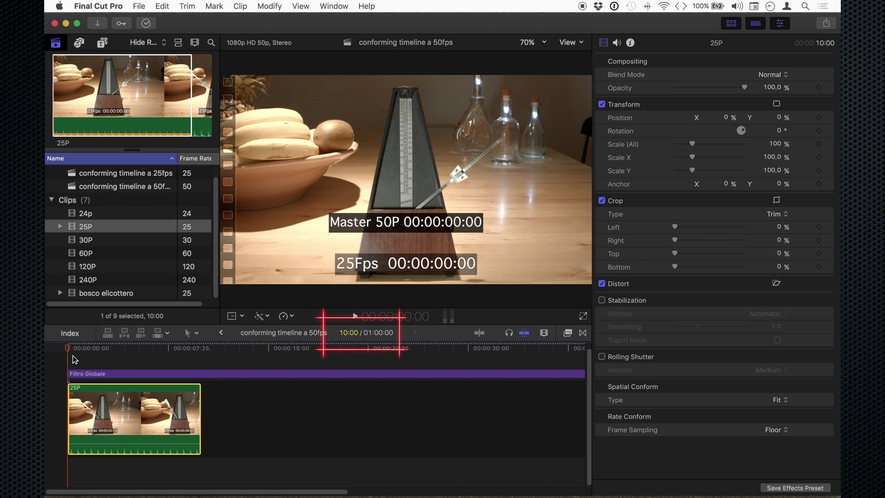
# Step: Play the 25P clip in the 50fps timeline, return to the start, and step the first frames
pyautogui.press('space')
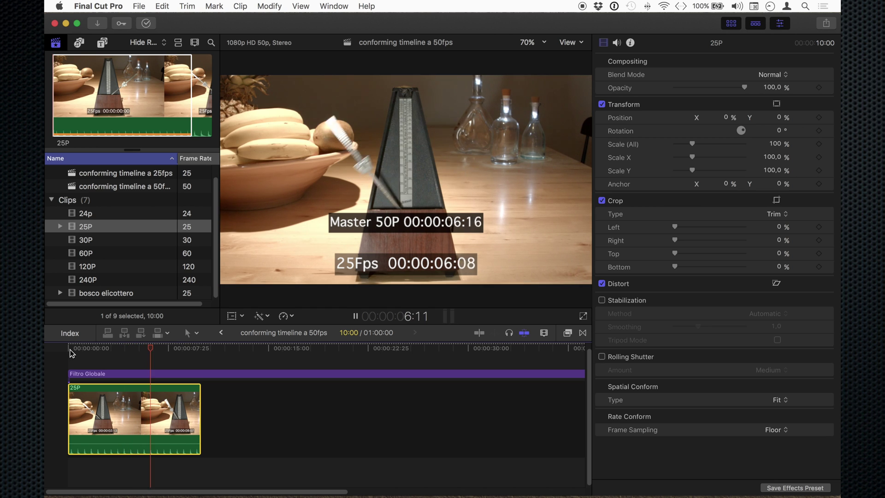
pyautogui.press('Home')
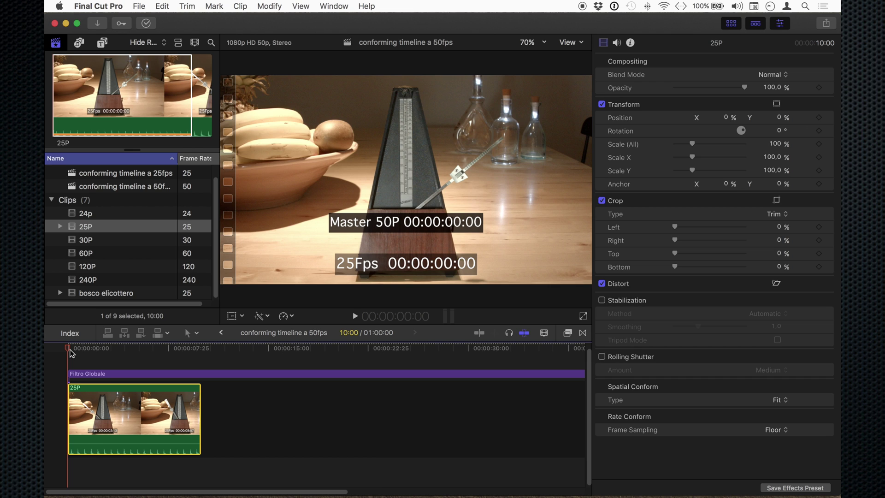
pyautogui.press('Right')
pyautogui.press('Left')
pyautogui.press('Right')
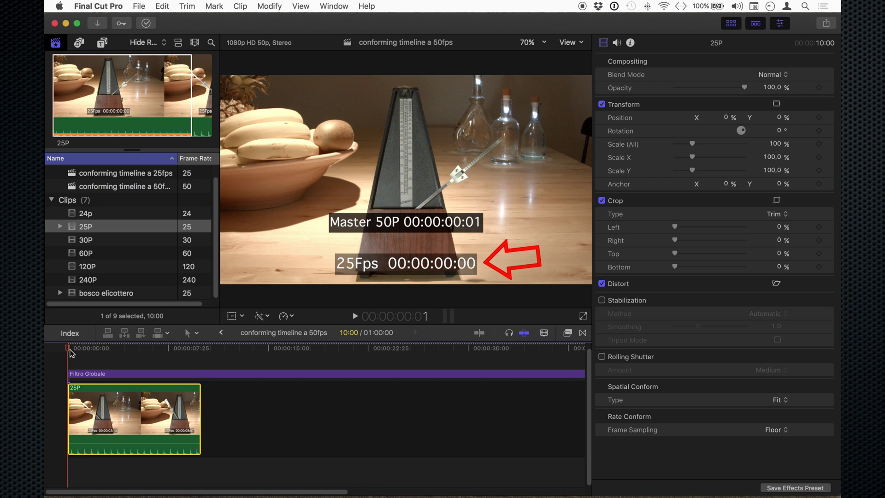
pyautogui.press('Right')
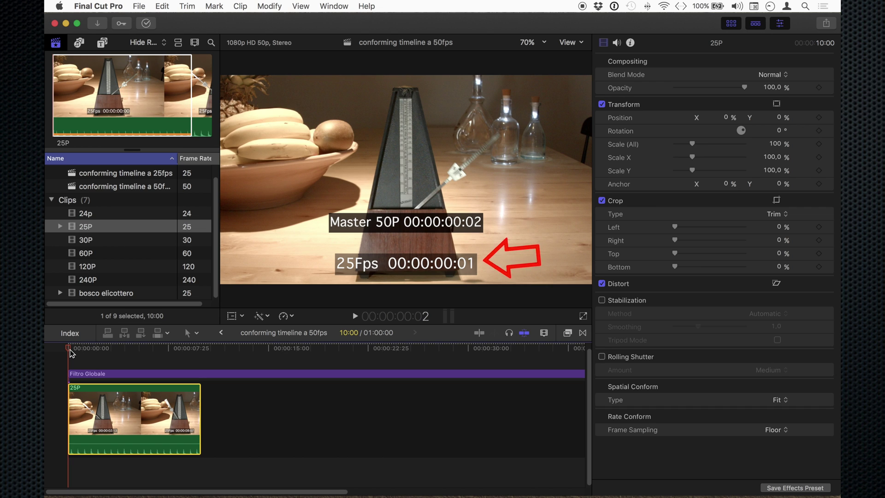
pyautogui.press('Right')
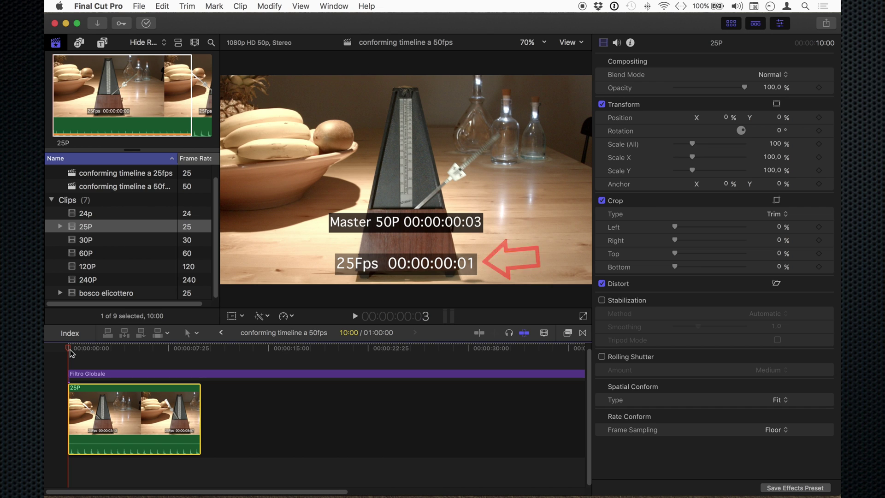
# Step: Step frame by frame to 1:00, showing each 25p frame held twice
pyautogui.press('Right')
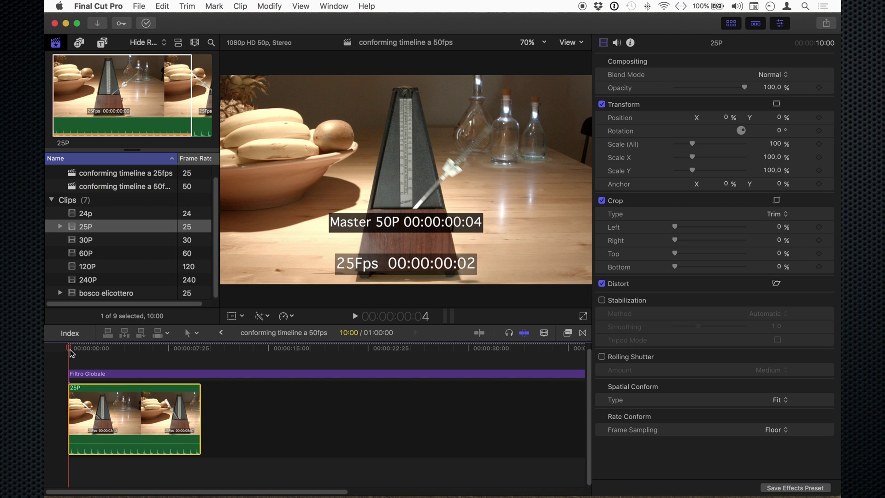
pyautogui.press('Right')
pyautogui.press('Right')
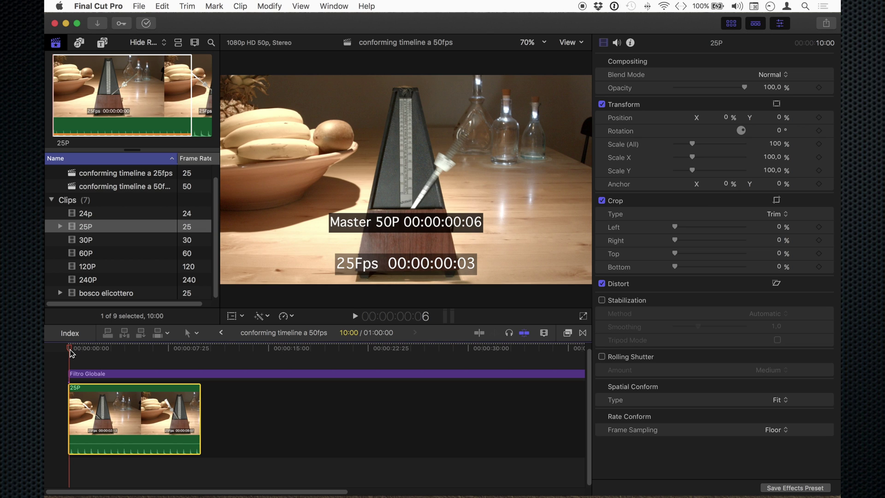
pyautogui.press('Right')
pyautogui.press('Right')
pyautogui.press('Right')
pyautogui.press('Right')
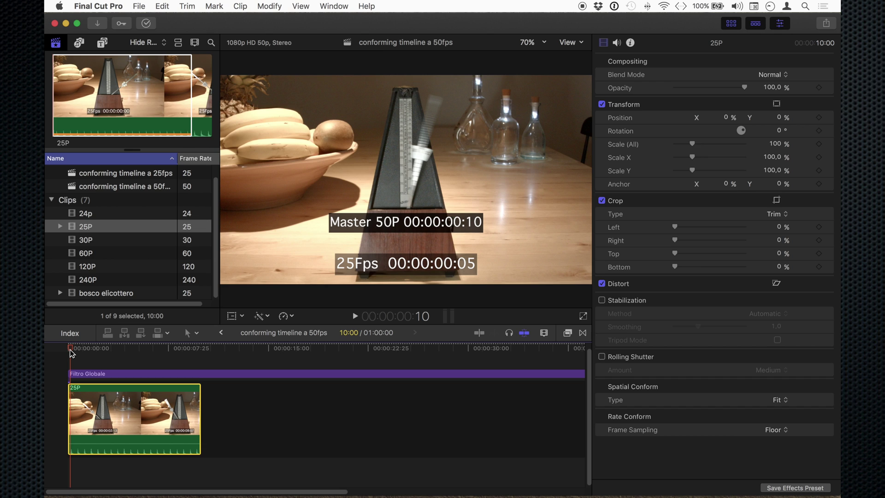
pyautogui.press('Right')
pyautogui.press('Right')
pyautogui.press('Right')
pyautogui.press('Right')
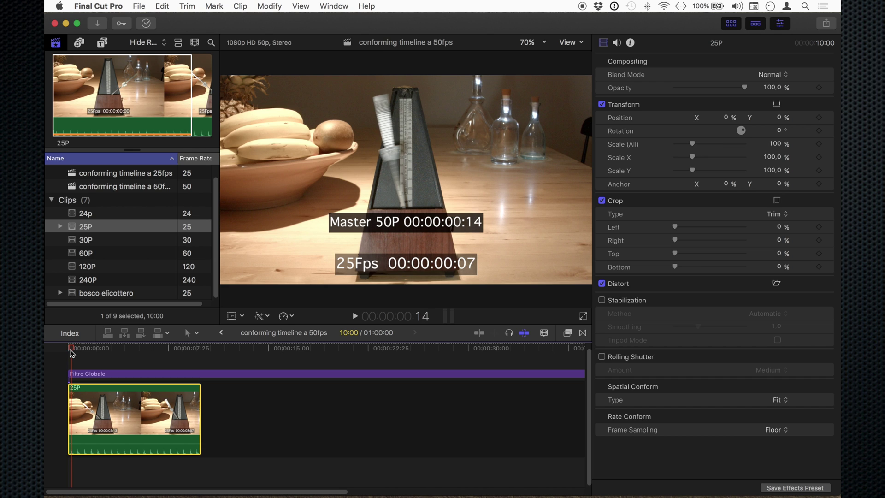
pyautogui.press('Right')
pyautogui.press('Right')
pyautogui.press('Right')
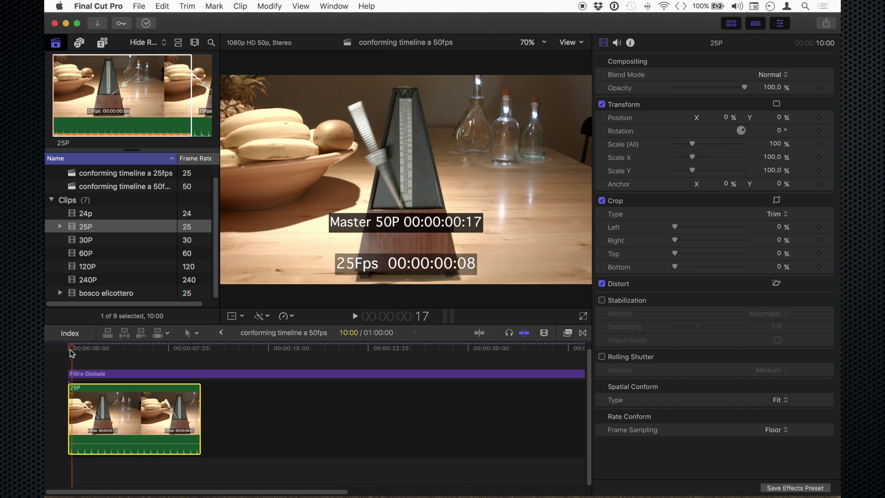
pyautogui.press('Right')
pyautogui.press('Right')
pyautogui.press('Right')
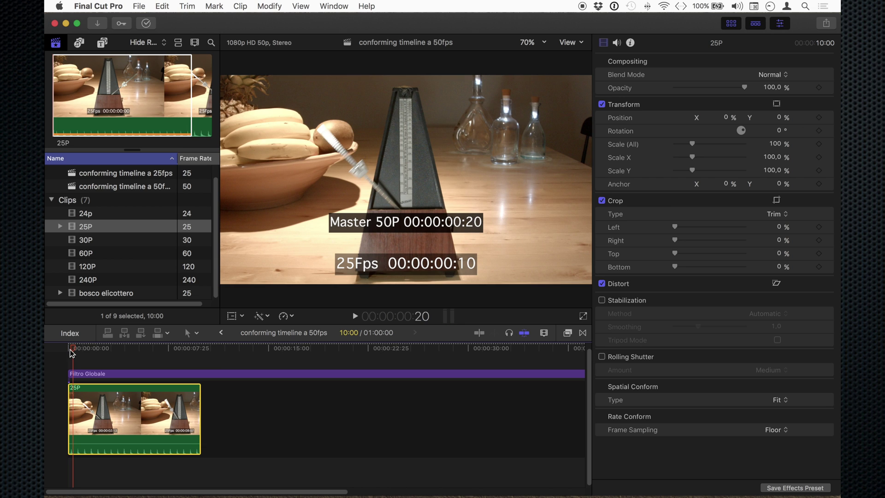
pyautogui.press('Right')
pyautogui.press('Right')
pyautogui.press('Right')
pyautogui.press('Right')
pyautogui.press('Right')
pyautogui.press('Right')
pyautogui.press('Right')
pyautogui.press('Right')
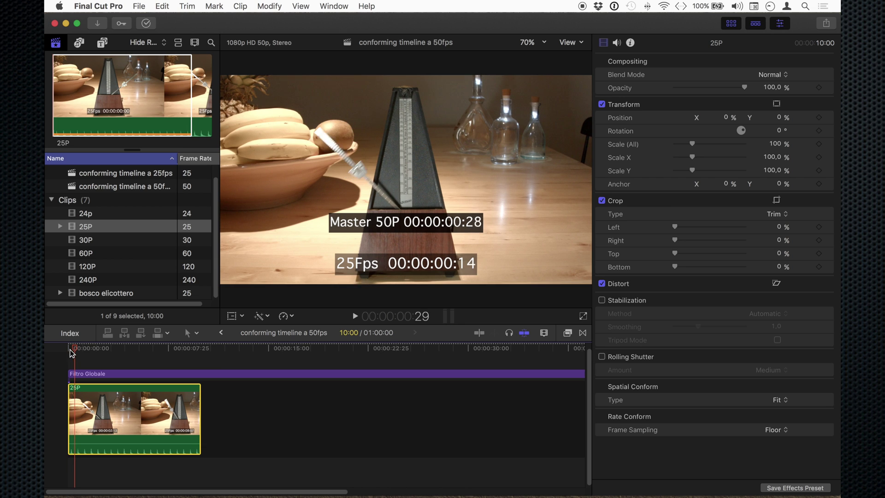
pyautogui.press('Right')
pyautogui.press('Right')
pyautogui.press('Right')
pyautogui.press('Right')
pyautogui.press('Right')
pyautogui.press('Right')
pyautogui.press('Right')
pyautogui.press('Right')
pyautogui.press('Right')
pyautogui.press('Right')
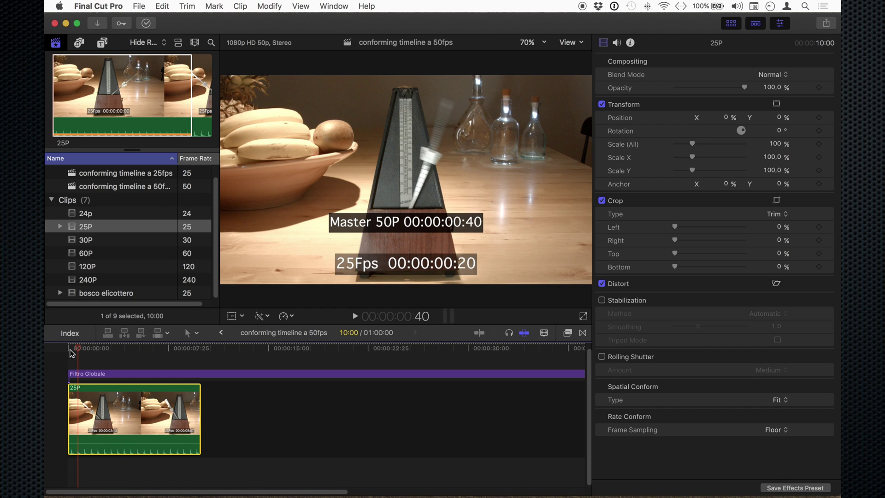
pyautogui.press('Right')
pyautogui.press('Right')
pyautogui.press('Right')
pyautogui.press('Right')
pyautogui.press('Right')
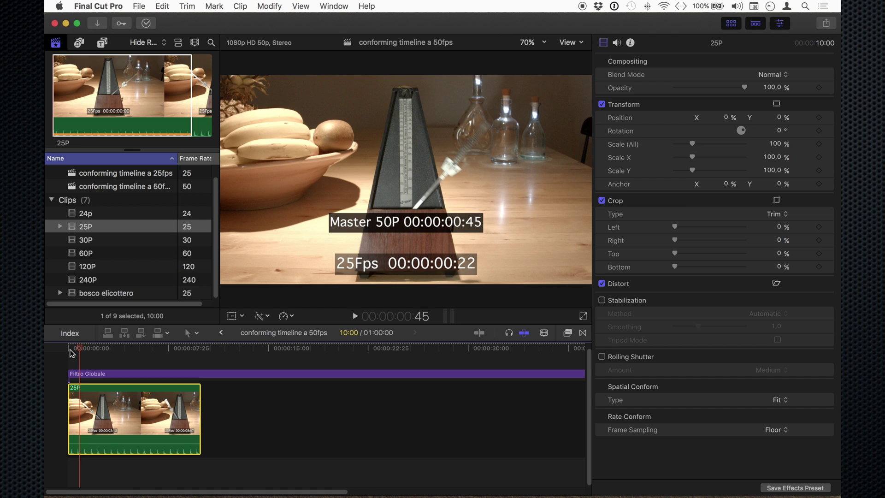
pyautogui.press('Right')
pyautogui.press('Right')
pyautogui.press('Right')
pyautogui.press('Right')
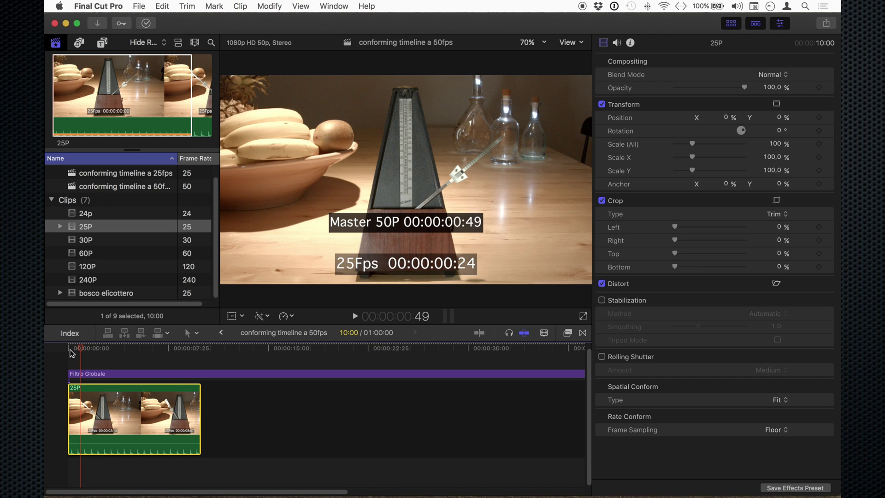
pyautogui.press('Right')
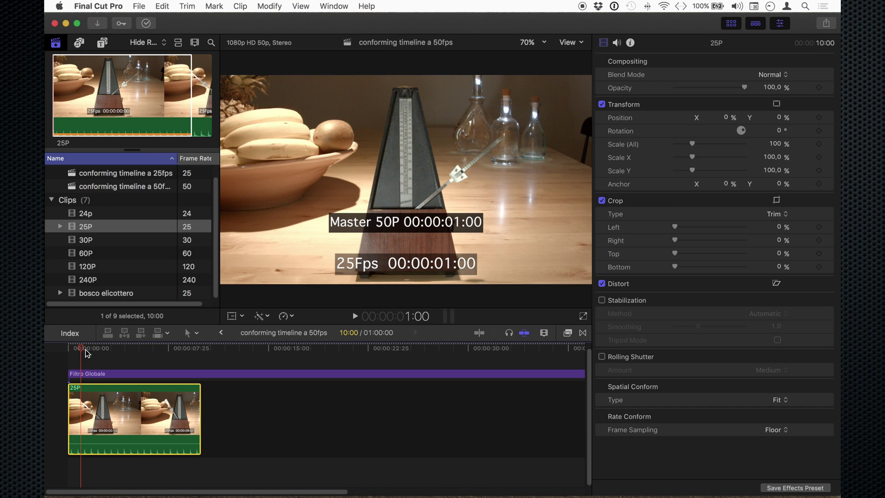
# Step: Collapse the Transform and Crop sections in the Video inspector
pyautogui.click(87, 349)
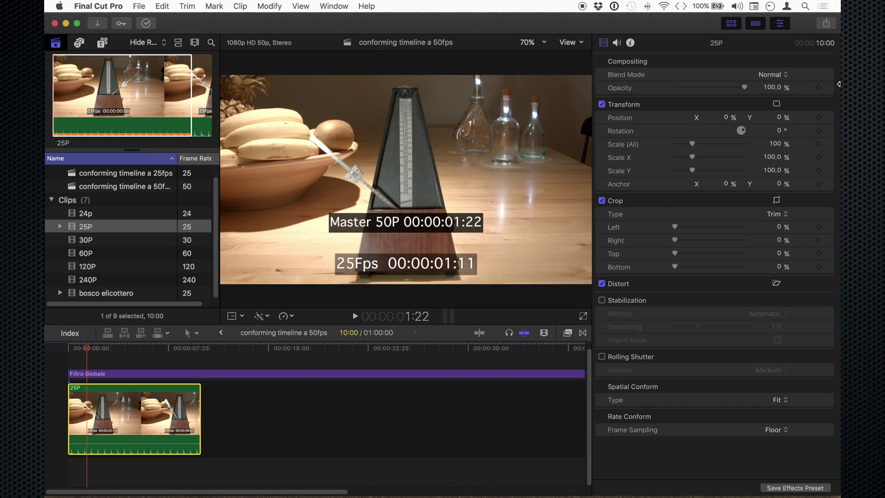
pyautogui.click(812, 104)
pyautogui.click(813, 120)
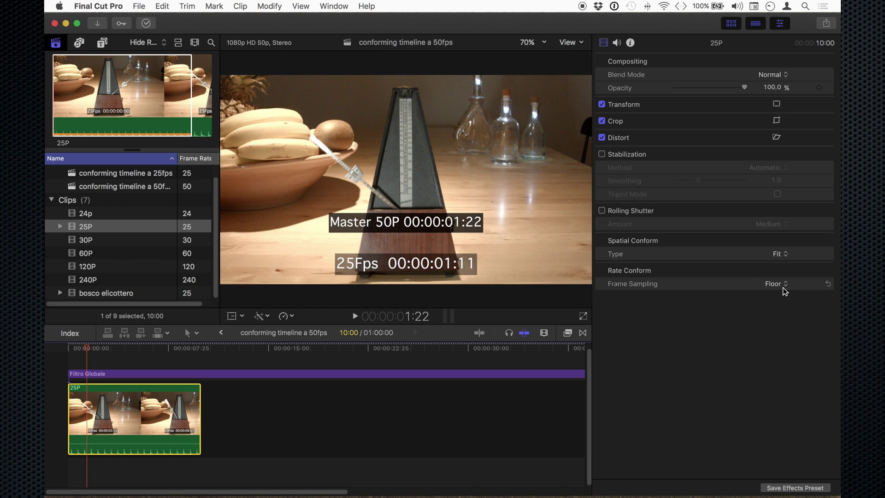
# Step: Set Rate Conform frame sampling to Frame Blending and return to the clip's first frame
pyautogui.click(783, 289)
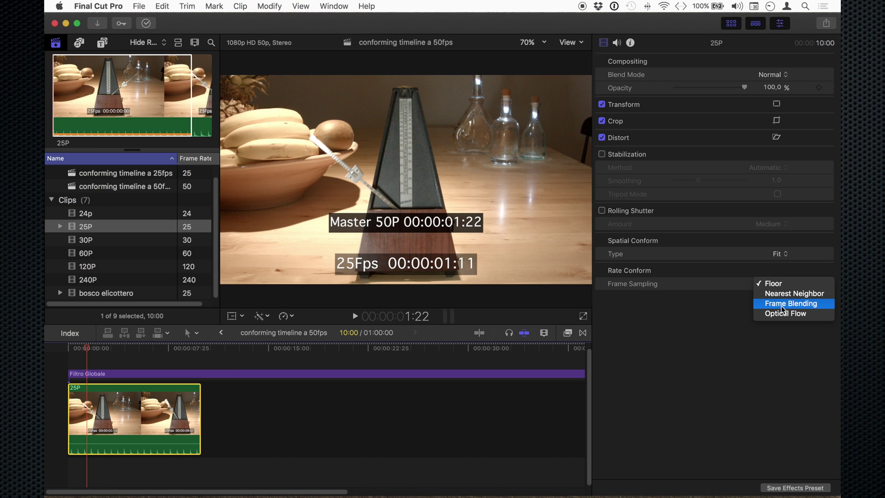
pyautogui.click(781, 308)
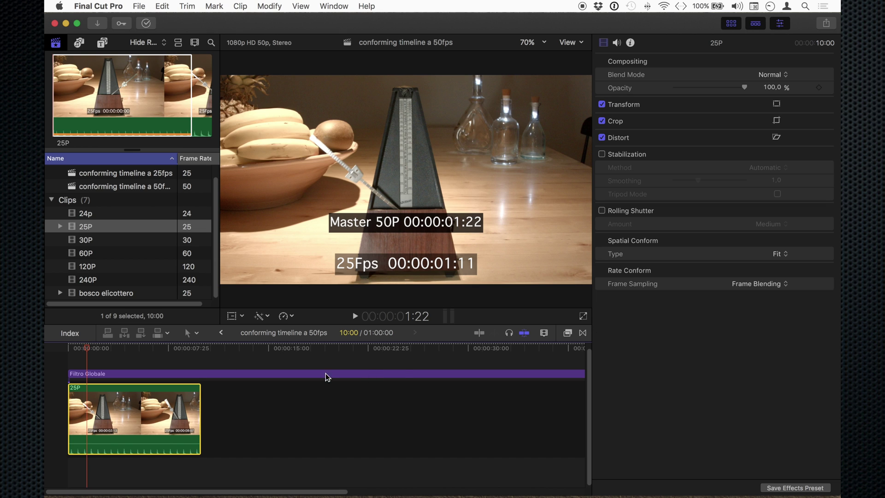
pyautogui.press('Home')
pyautogui.press('Left')
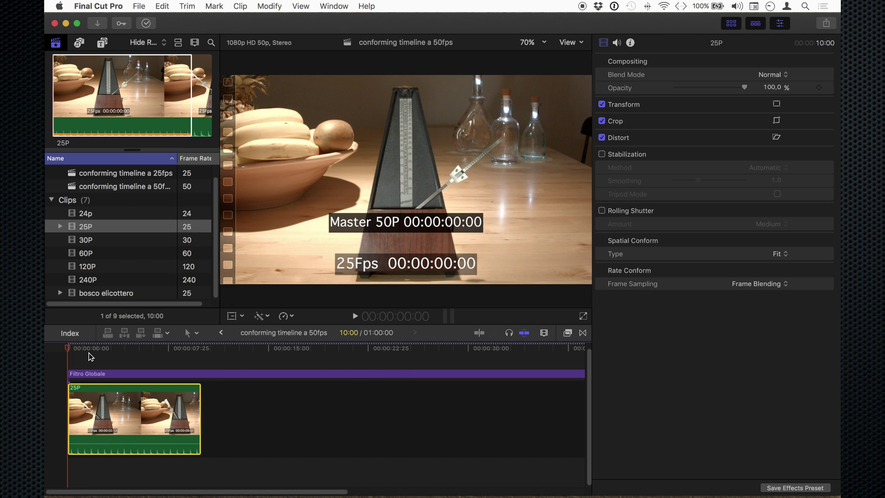
pyautogui.press('Right')
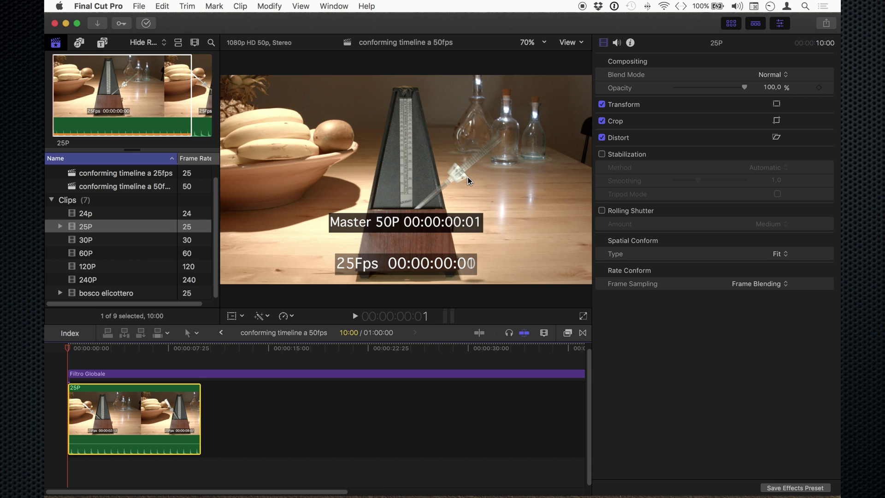
pyautogui.press('Right')
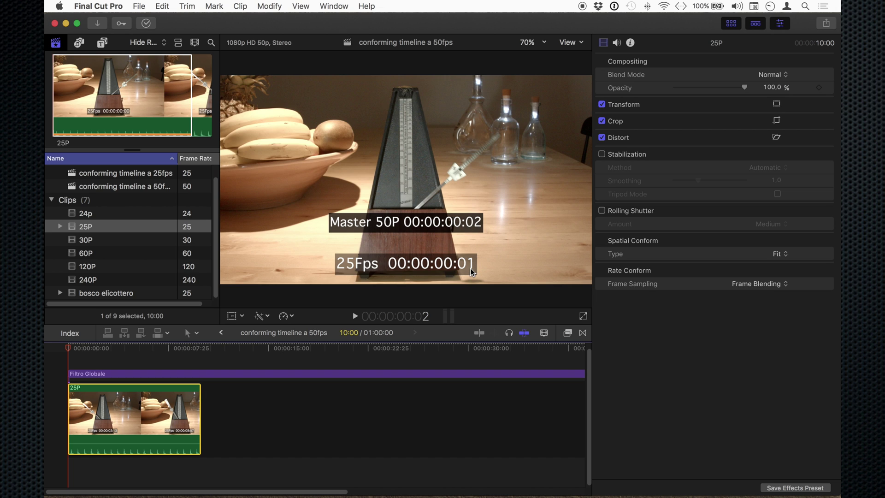
pyautogui.press('Right')
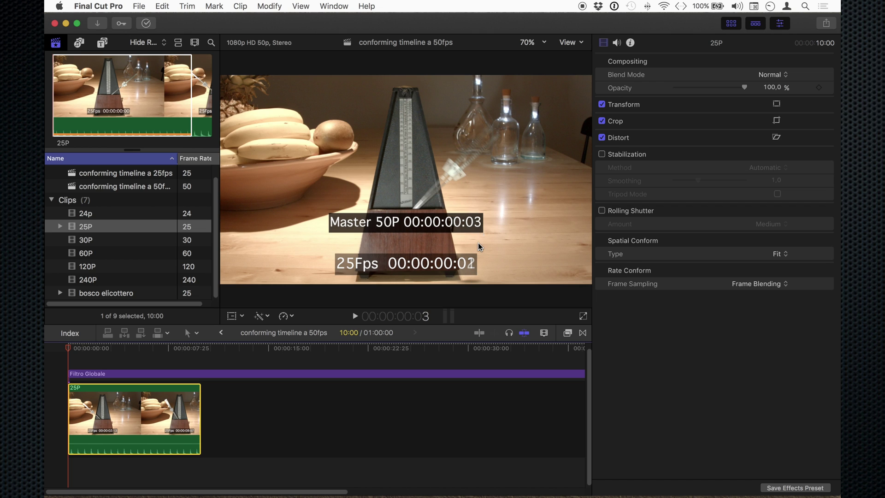
pyautogui.press('Right')
pyautogui.click(65, 350)
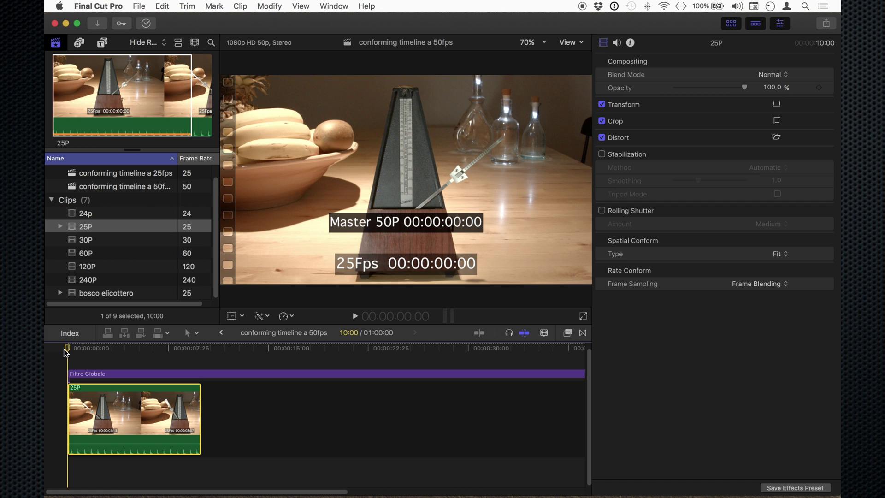
pyautogui.press('space')
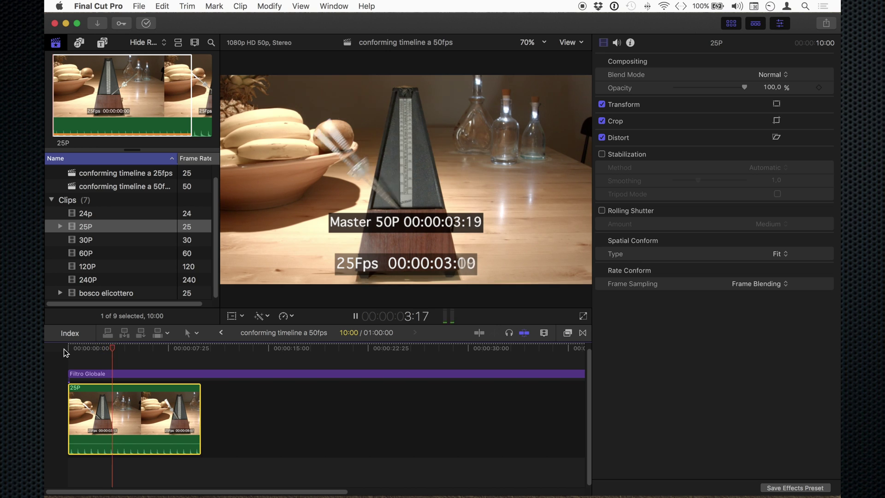
pyautogui.press('space')
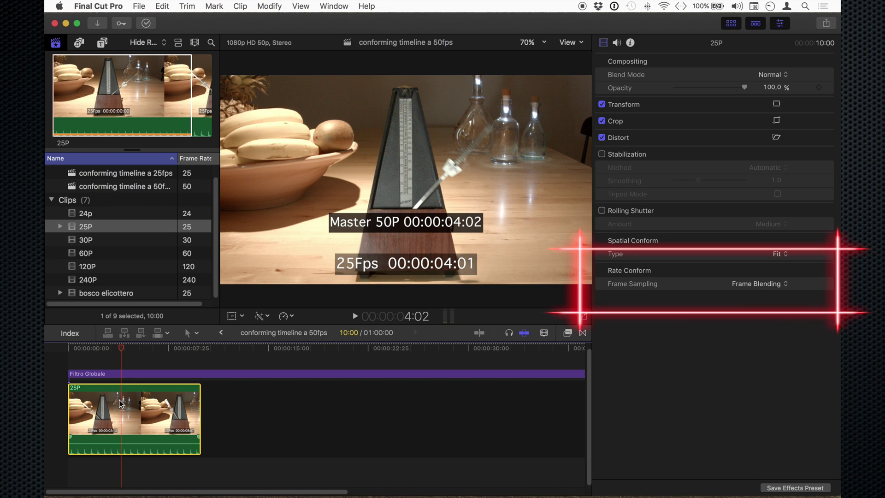
# Step: Set Rate Conform frame sampling to Optical Flow and show Background Tasks with Cmd-9
pyautogui.click(781, 283)
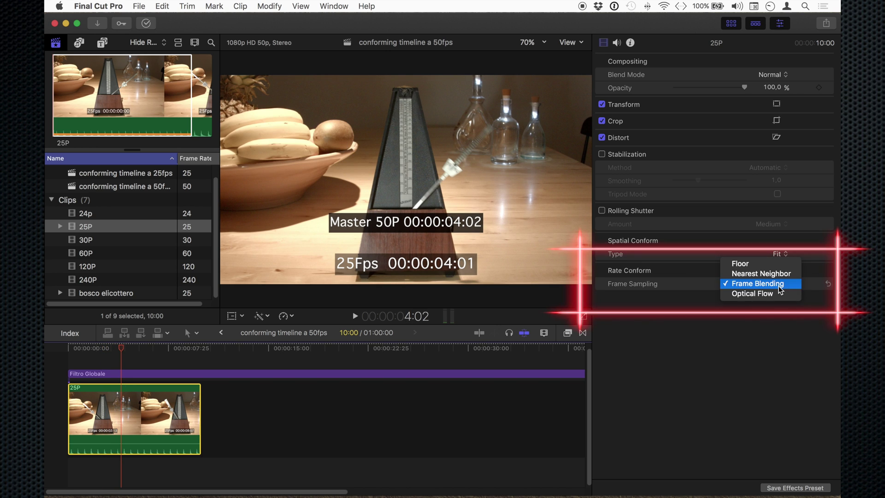
pyautogui.click(767, 295)
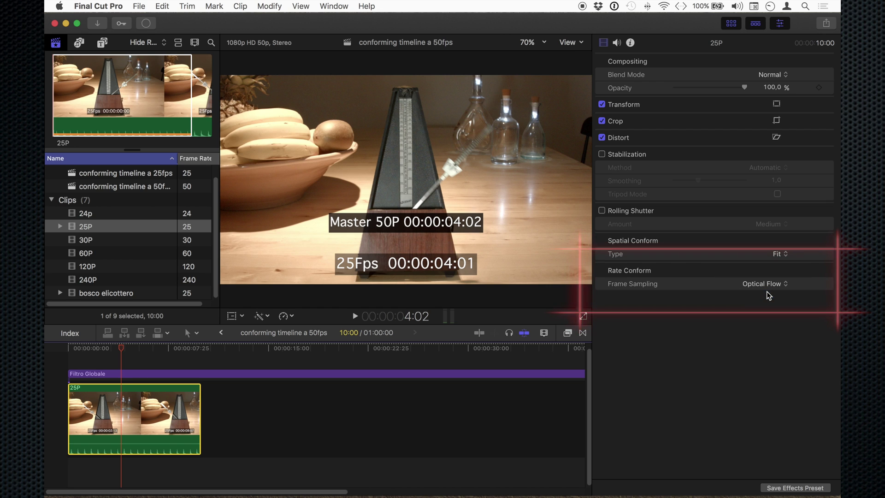
pyautogui.press('super+9')
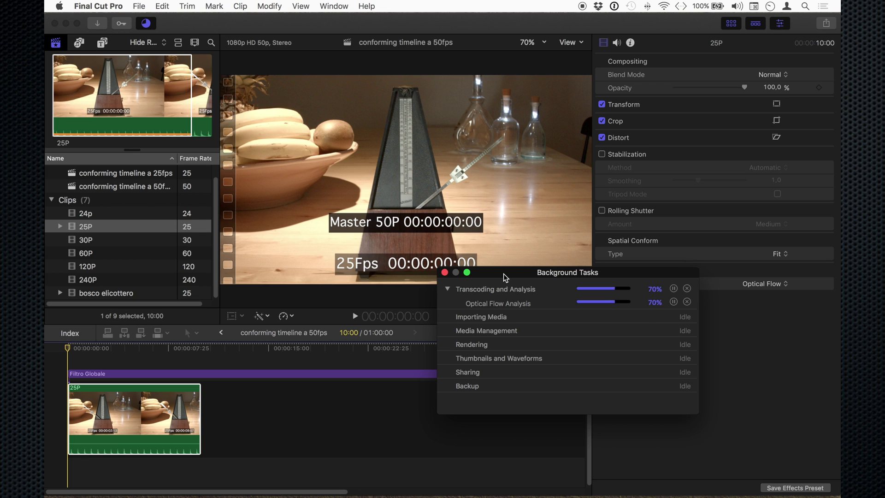
# Step: Close the Background Tasks window and toggle between the first Optical Flow frames
pyautogui.click(444, 272)
pyautogui.press('Right')
pyautogui.press('Left')
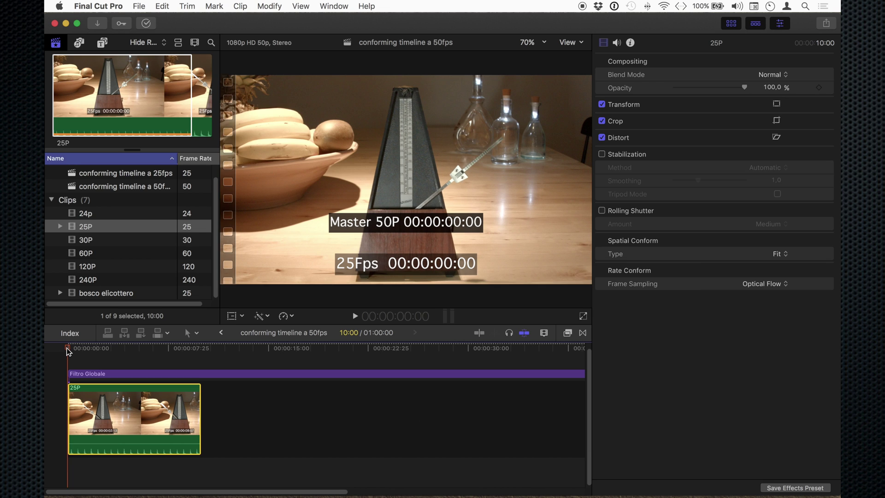
pyautogui.press('Right')
pyautogui.press('Right')
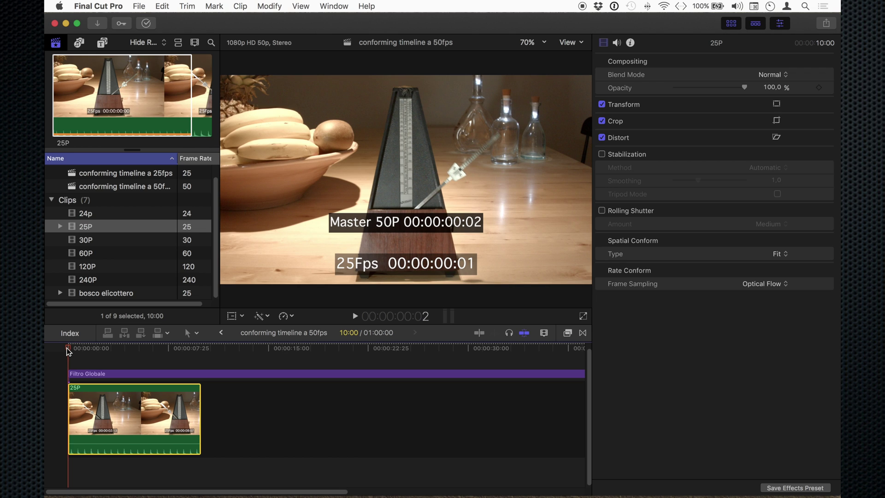
pyautogui.press('Left')
pyautogui.press('Right')
pyautogui.press('Left')
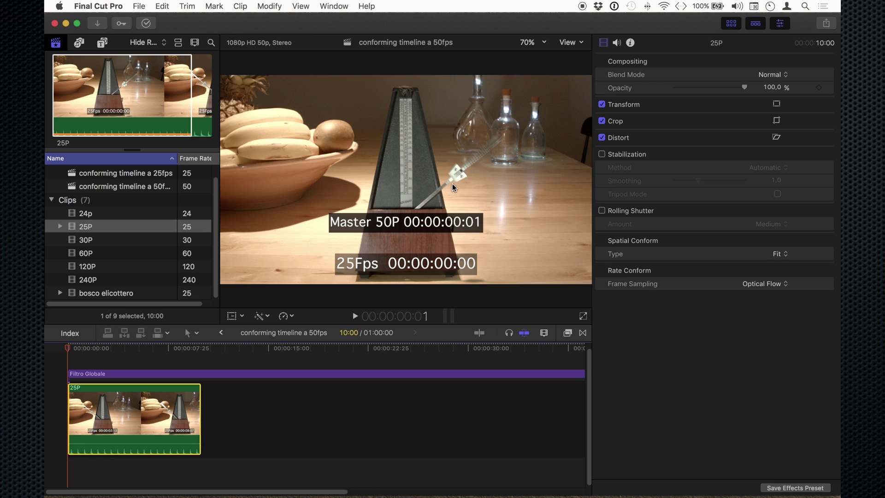
# Step: Step back and forth through later frames to compare the synthesized in-between pendulum positions
pyautogui.press('Right')
pyautogui.press('Right')
pyautogui.press('Right')
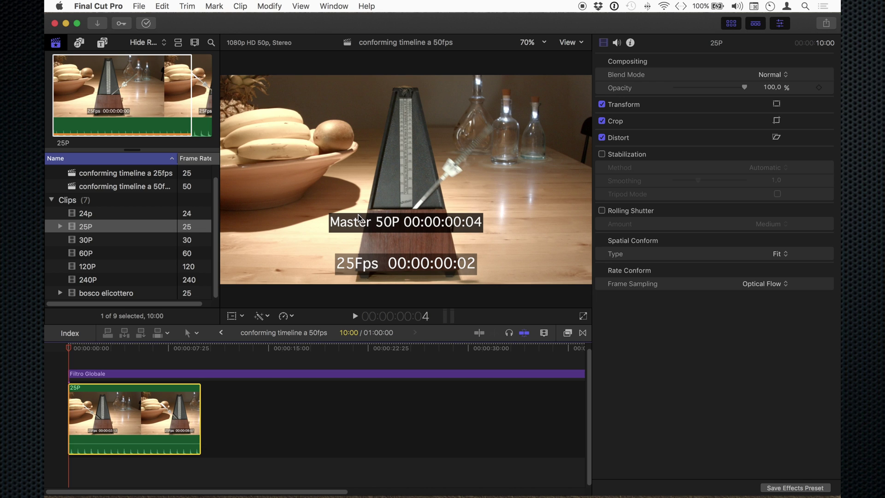
pyautogui.press('Right')
pyautogui.press('Right')
pyautogui.press('Right')
pyautogui.press('Right')
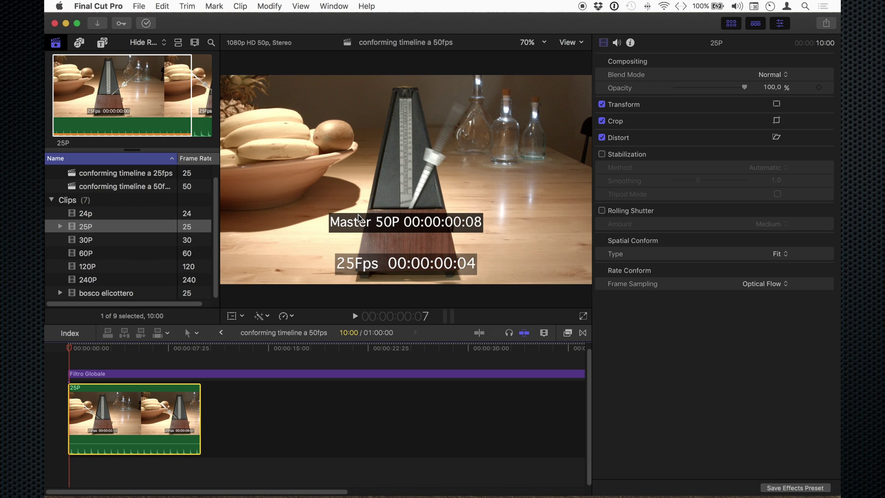
pyautogui.press('Left')
pyautogui.press('Left')
pyautogui.press('Left')
pyautogui.press('Left')
pyautogui.press('Left')
pyautogui.press('Left')
pyautogui.press('Right')
pyautogui.press('Right')
pyautogui.press('Right')
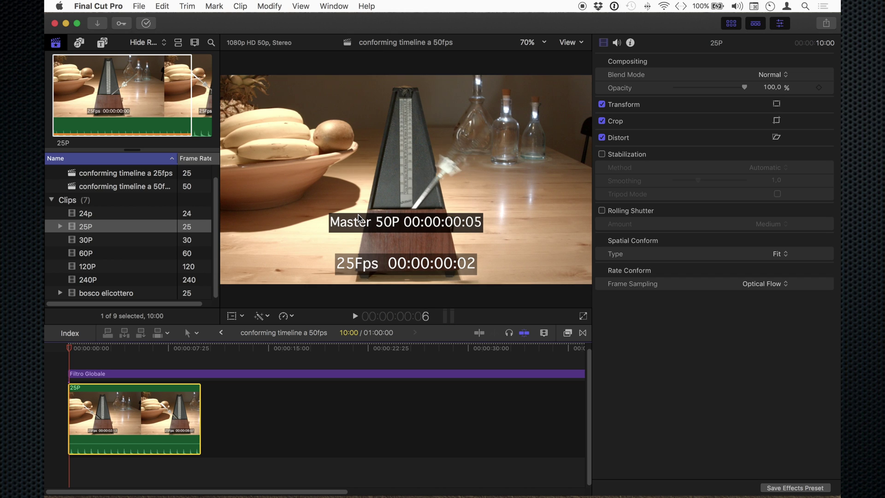
pyautogui.press('Right')
pyautogui.press('Right')
pyautogui.press('Right')
pyautogui.press('Left')
pyautogui.press('Left')
pyautogui.press('Left')
pyautogui.press('Right')
pyautogui.press('Right')
pyautogui.press('Right')
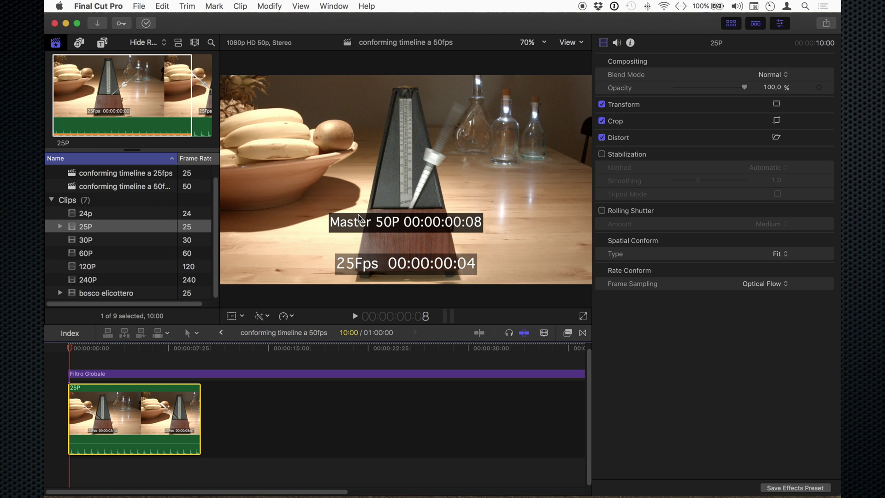
pyautogui.press('Left')
pyautogui.press('Left')
pyautogui.press('Left')
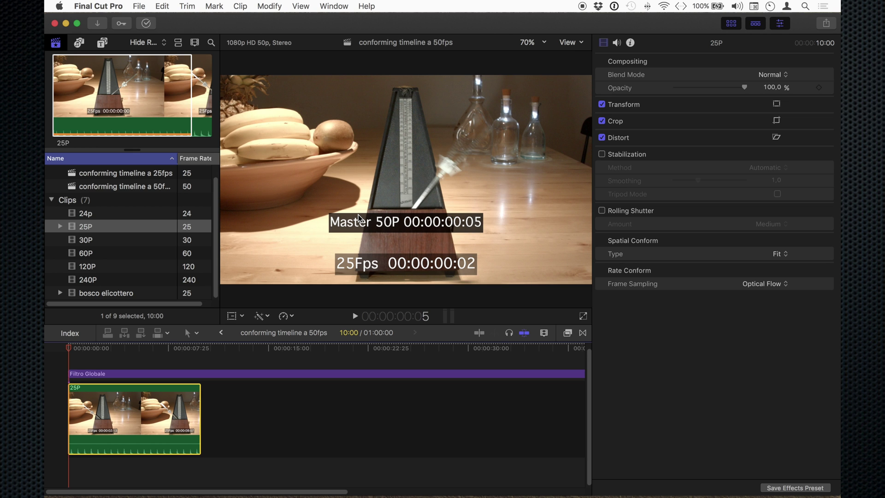
pyautogui.click(106, 293)
pyautogui.press('space')
pyautogui.press('space')
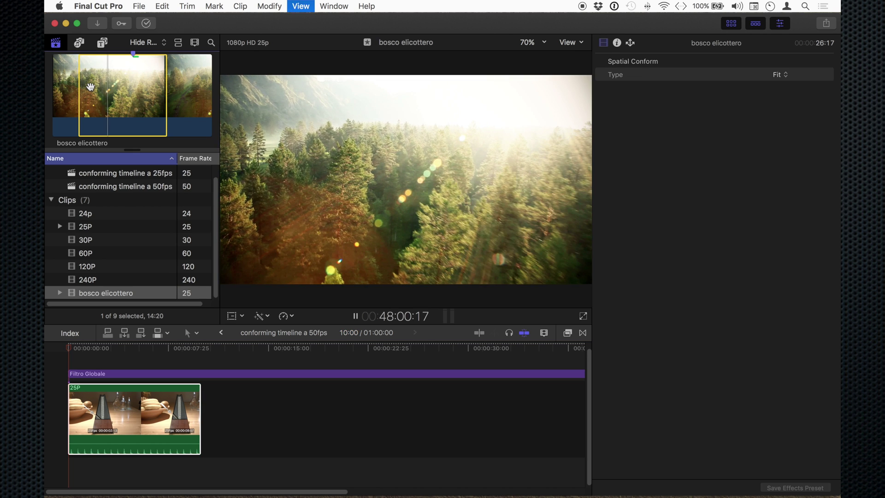
pyautogui.click(95, 94)
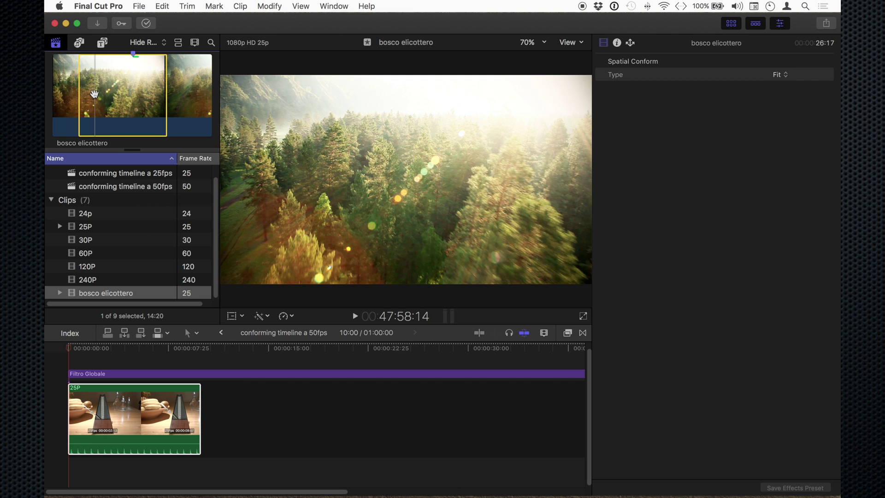
pyautogui.moveTo(101, 98); pyautogui.dragTo(244, 426)
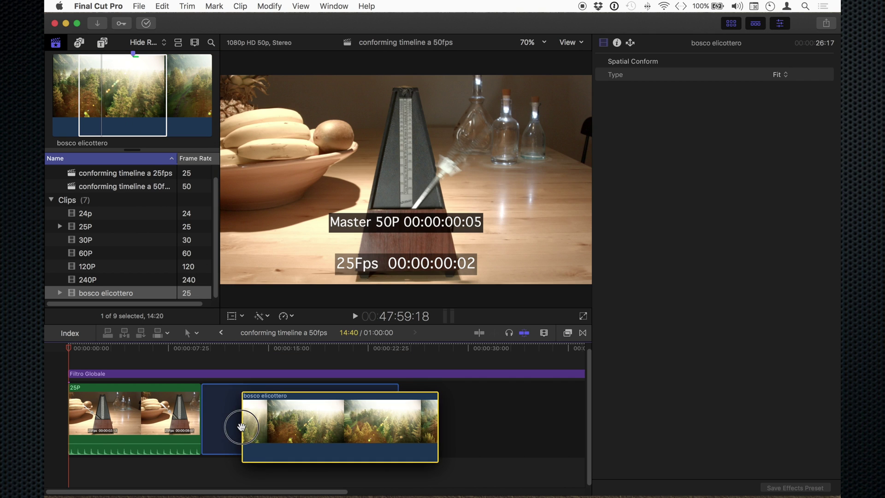
pyautogui.click(246, 348)
pyautogui.press('Up')
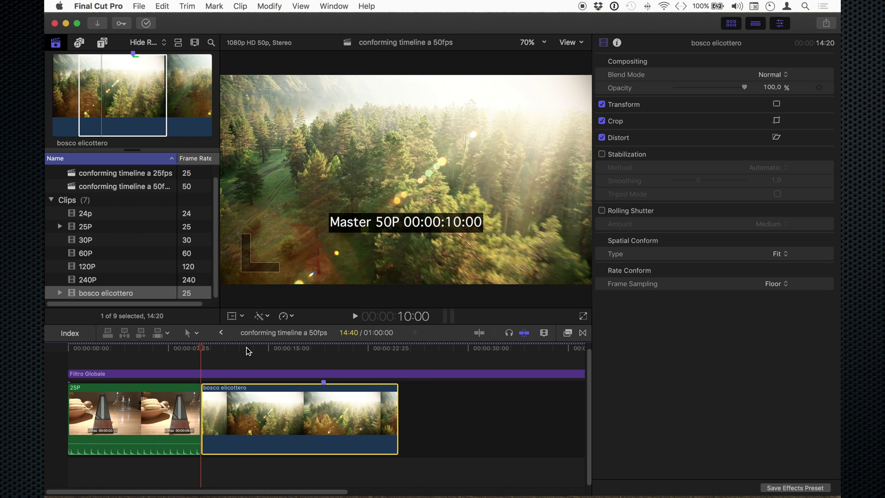
pyautogui.press('Right')
pyautogui.press('Right')
pyautogui.press('Right')
pyautogui.press('Right')
pyautogui.press('Right')
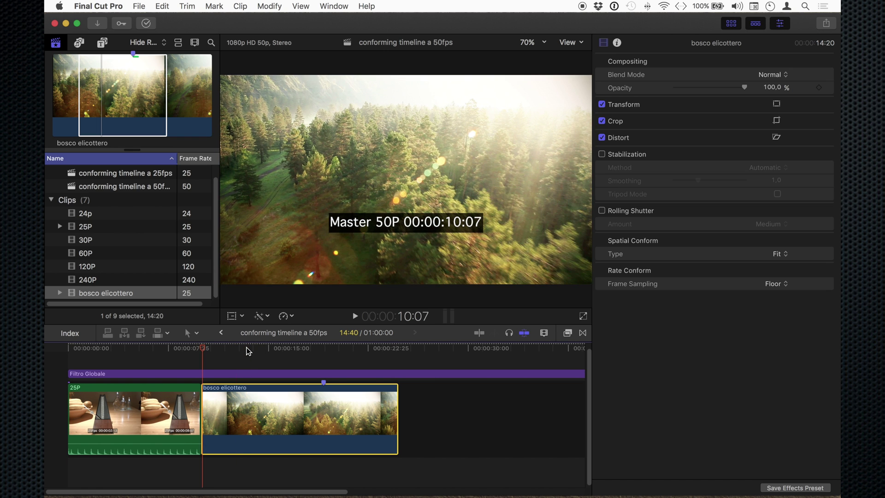
pyautogui.press('Right')
pyautogui.press('Right')
pyautogui.press('Right')
pyautogui.press('Right')
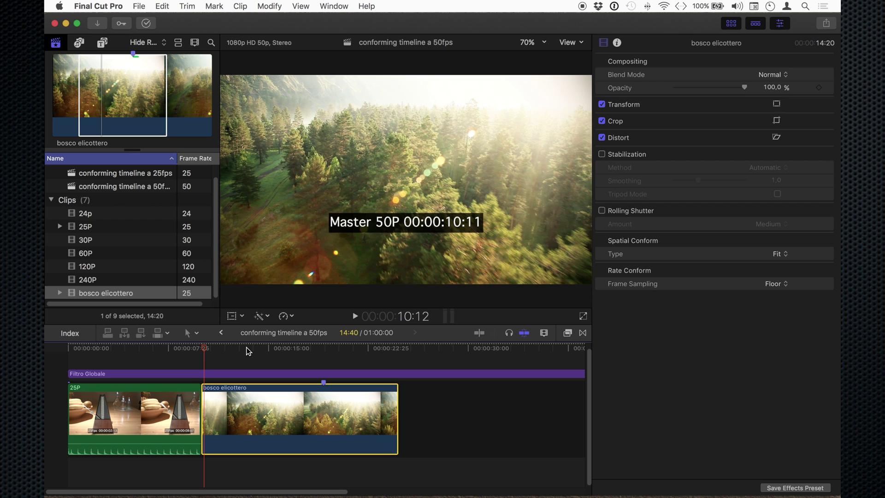
pyautogui.press('Right')
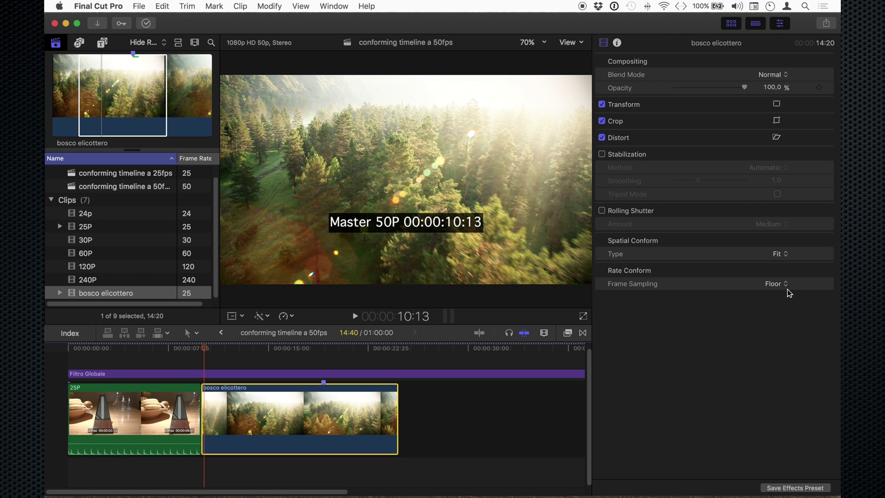
pyautogui.click(205, 356)
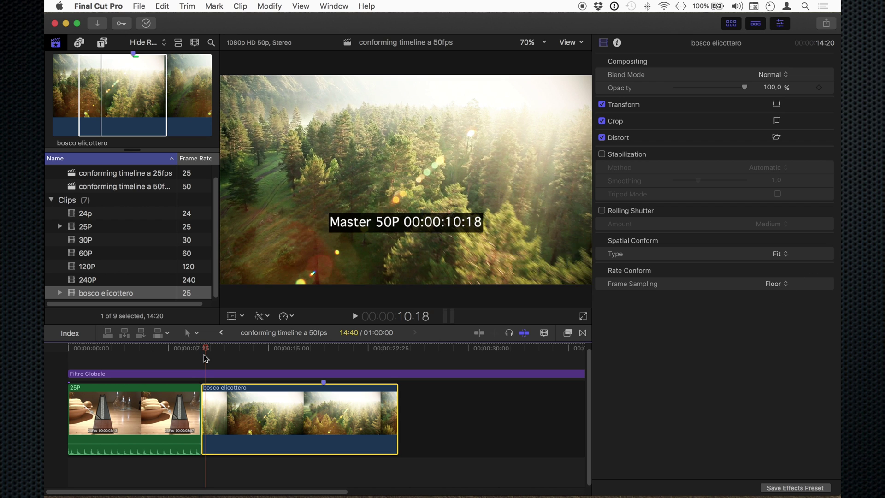
pyautogui.press('Right')
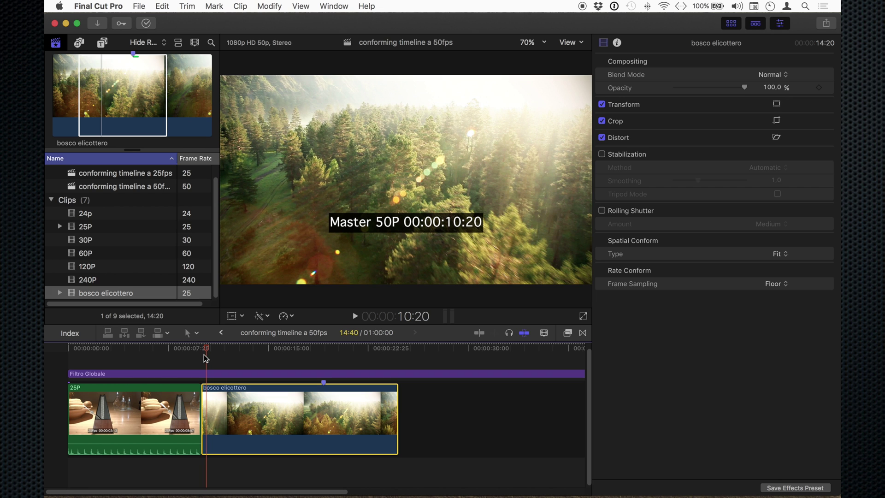
pyautogui.press('Right')
pyautogui.press('Right')
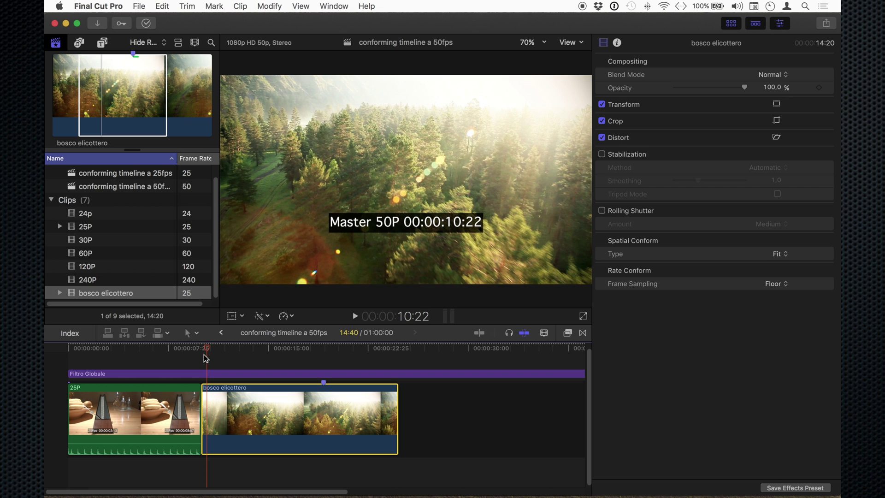
pyautogui.press('Right')
pyautogui.press('Right')
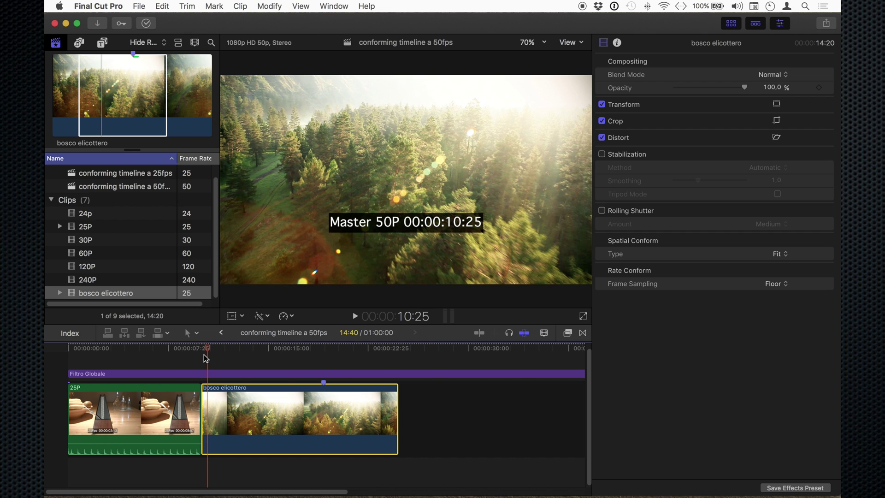
pyautogui.press('space')
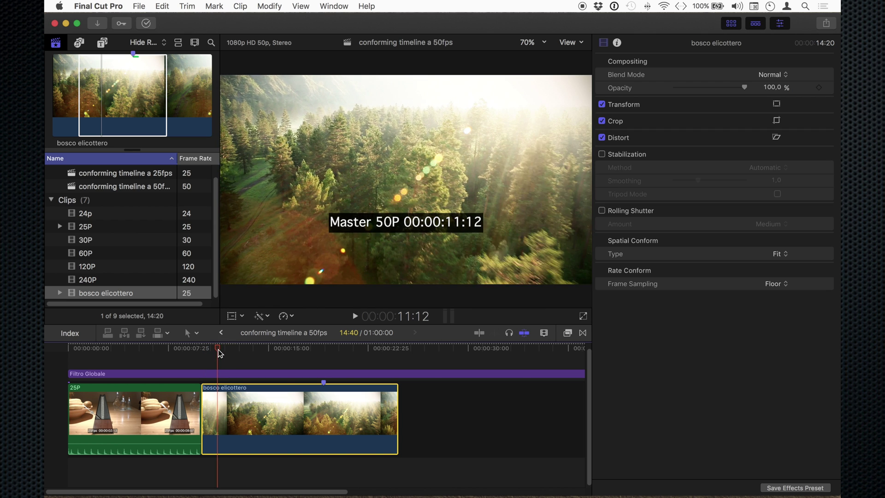
pyautogui.press('Up')
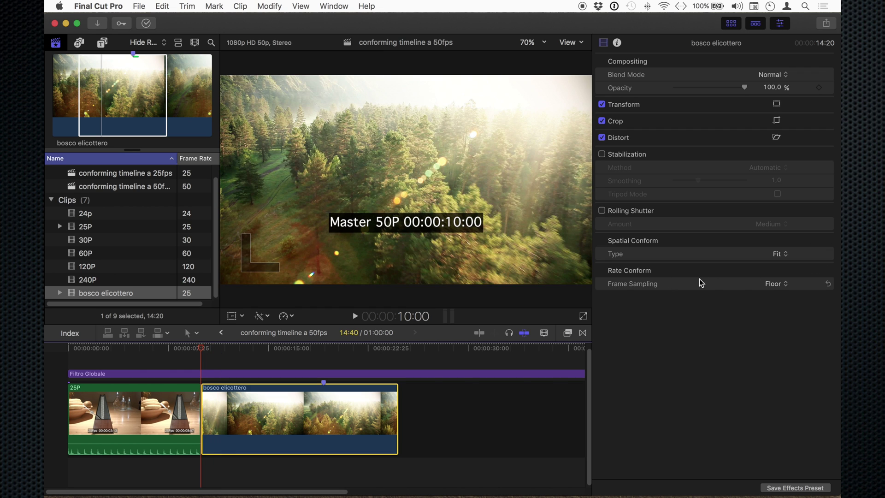
# Step: Set the forest clip's frame sampling to Frame Blending and step through its frames to inspect the blending
pyautogui.click(785, 288)
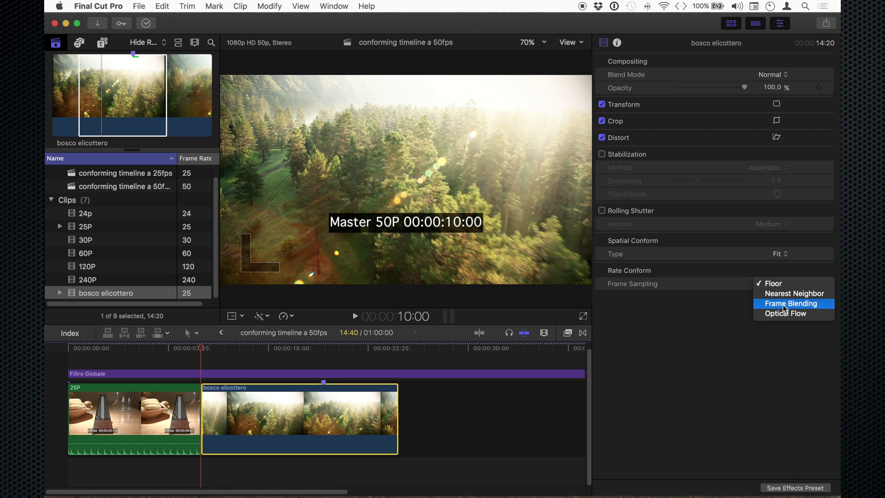
pyautogui.click(788, 304)
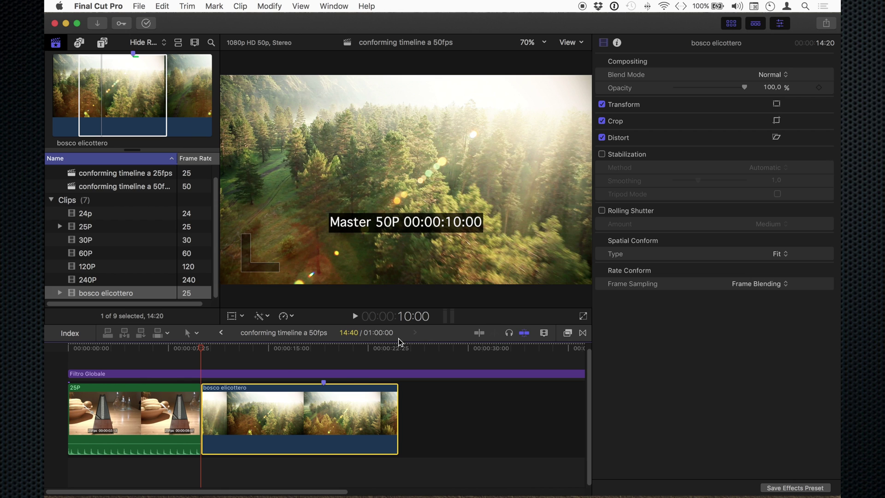
pyautogui.press('Right')
pyautogui.press('Right')
pyautogui.press('Right')
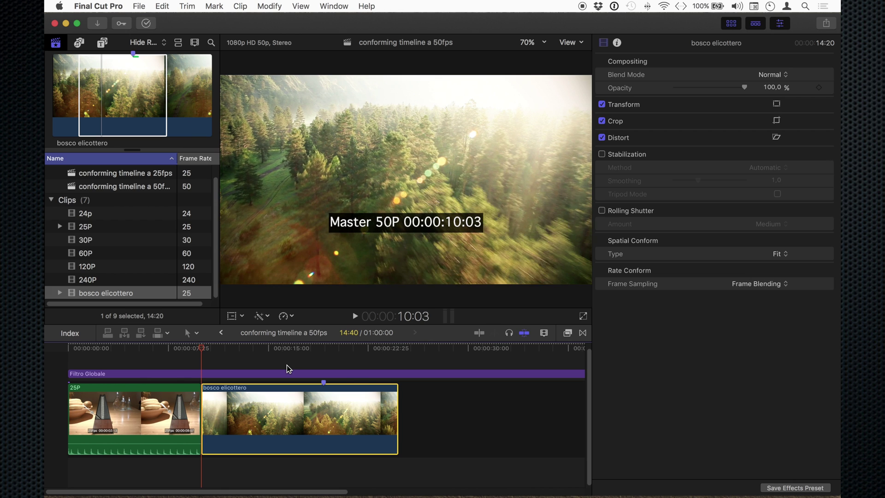
pyautogui.press('Right')
pyautogui.press('Right')
pyautogui.press('Right')
pyautogui.press('Right')
pyautogui.press('Right')
pyautogui.press('Right')
pyautogui.press('Right')
pyautogui.press('Right')
pyautogui.press('Right')
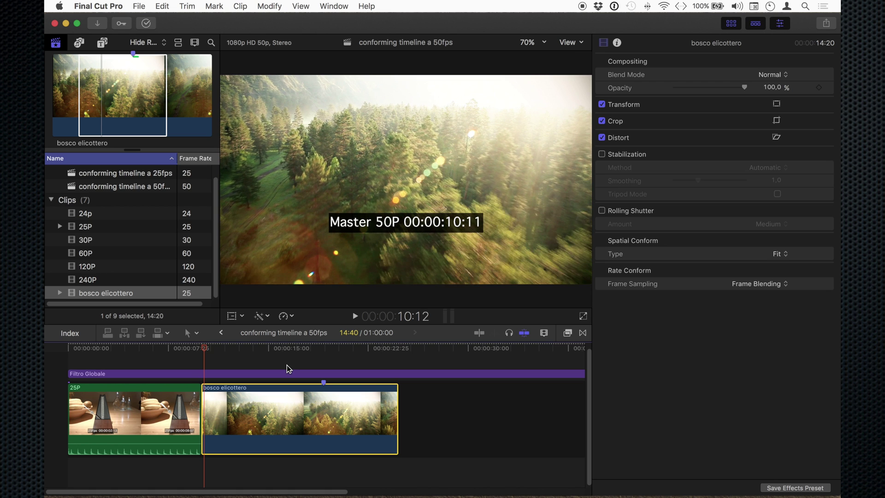
pyautogui.press('Right')
pyautogui.press('Right')
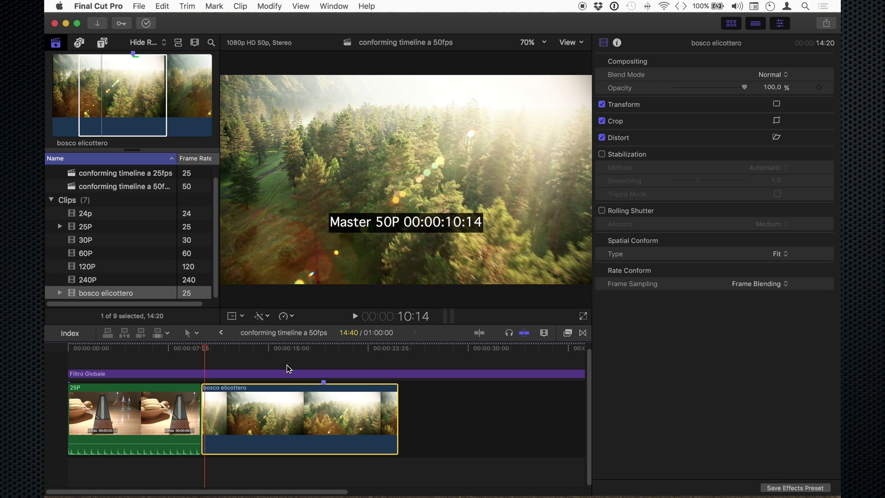
pyautogui.press('Right')
pyautogui.press('Right')
pyautogui.press('Right')
pyautogui.press('Right')
pyautogui.press('Right')
pyautogui.press('Right')
pyautogui.press('Right')
pyautogui.press('Right')
pyautogui.press('Right')
pyautogui.press('Right')
pyautogui.press('Right')
pyautogui.press('Right')
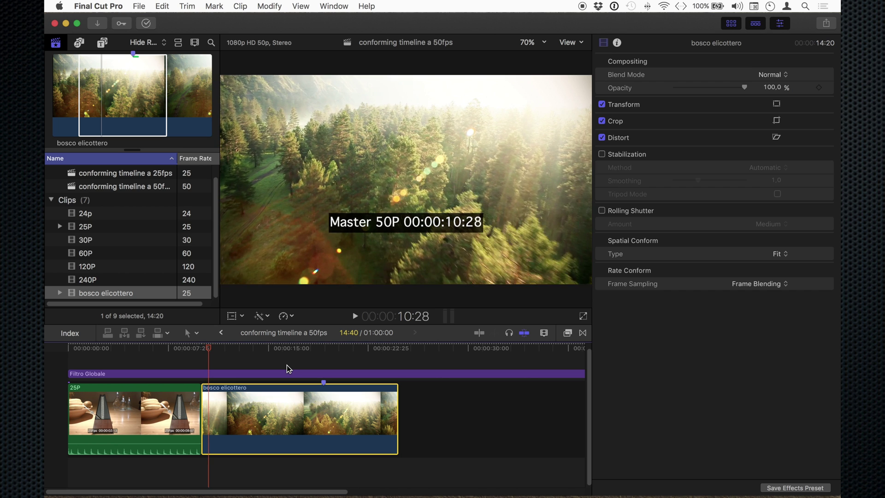
pyautogui.press('Right')
pyautogui.press('Right')
pyautogui.press('Right')
pyautogui.press('Right')
pyautogui.press('Right')
pyautogui.press('Right')
pyautogui.press('Right')
pyautogui.press('Right')
pyautogui.press('Right')
pyautogui.press('Right')
pyautogui.press('Right')
pyautogui.press('Right')
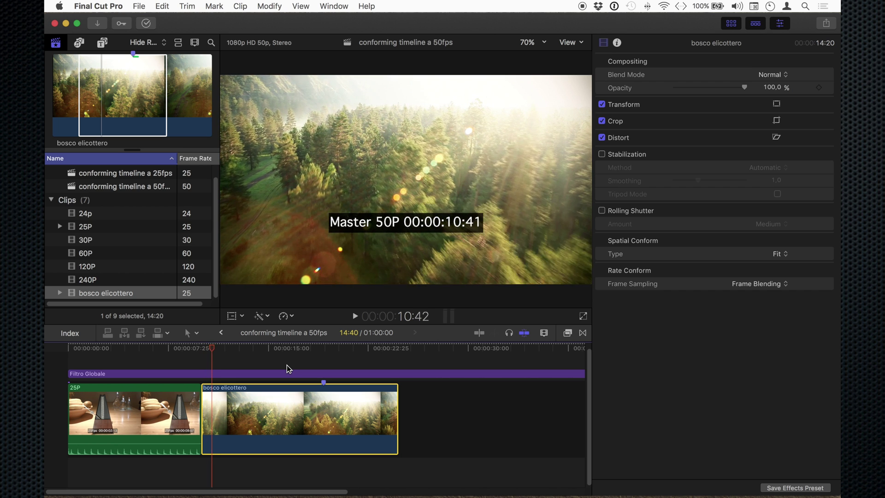
pyautogui.press('Right')
pyautogui.press('Right')
pyautogui.press('Right')
pyautogui.press('Right')
pyautogui.press('Right')
pyautogui.press('Right')
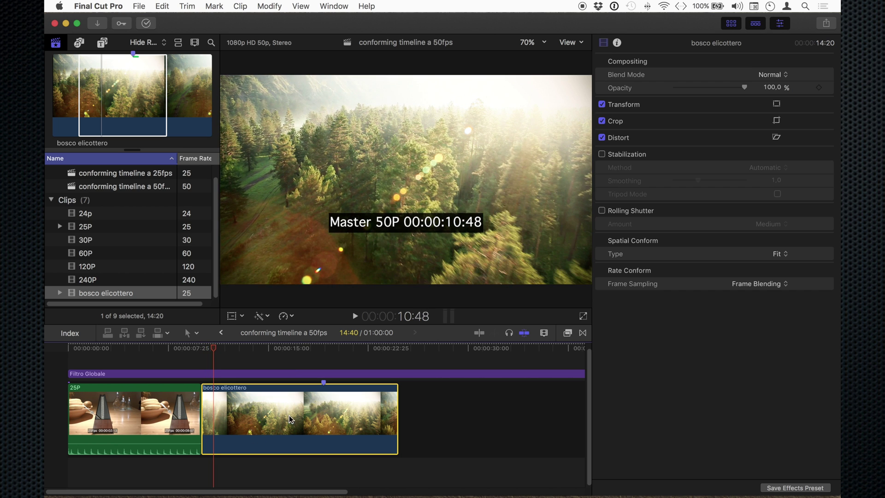
# Step: Switch frame sampling to Optical Flow and step through the forest clip's opening frames to compare
pyautogui.click(770, 289)
pyautogui.click(769, 290)
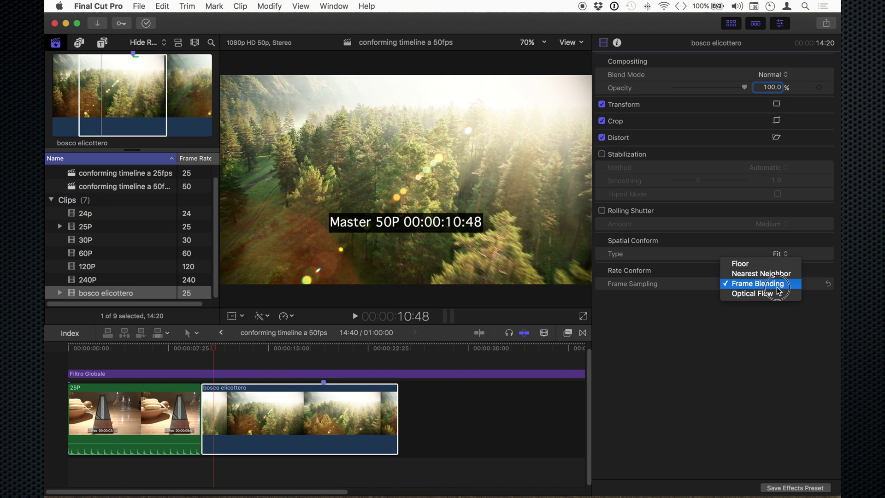
pyautogui.click(777, 296)
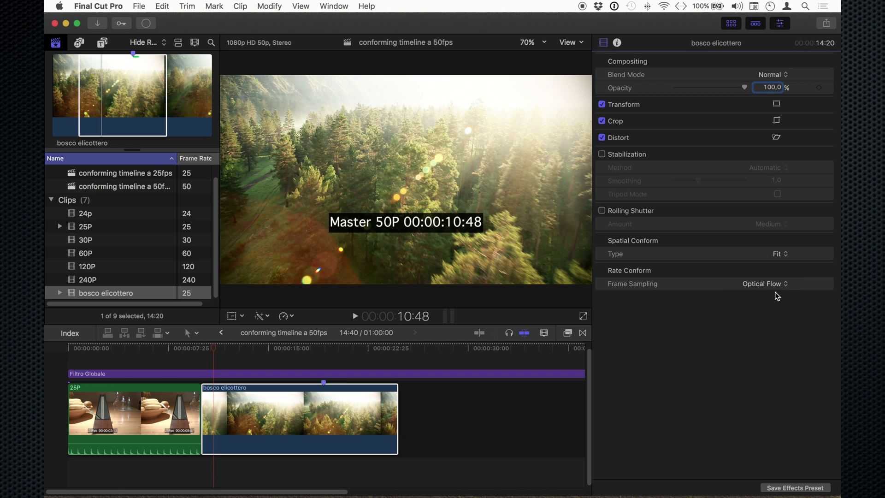
pyautogui.click(202, 349)
pyautogui.press('Right')
pyautogui.press('Right')
pyautogui.press('Right')
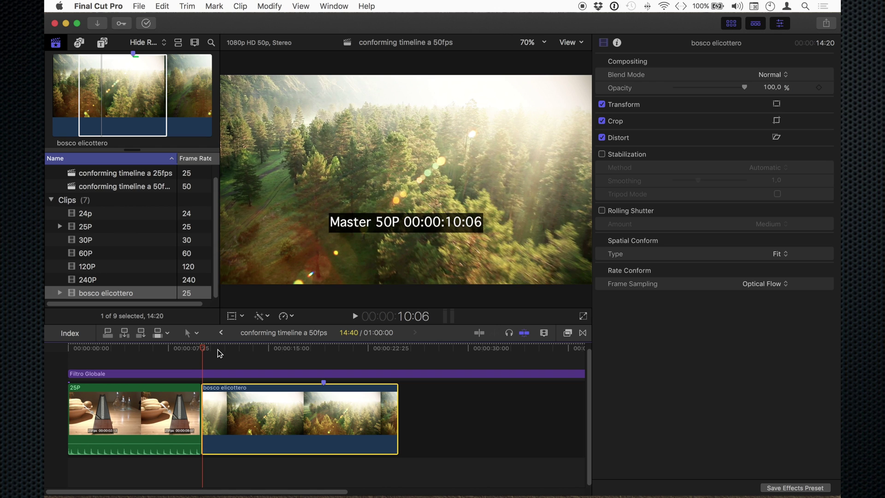
pyautogui.press('Right')
pyautogui.press('Right')
pyautogui.press('Right')
pyautogui.press('Right')
pyautogui.press('Right')
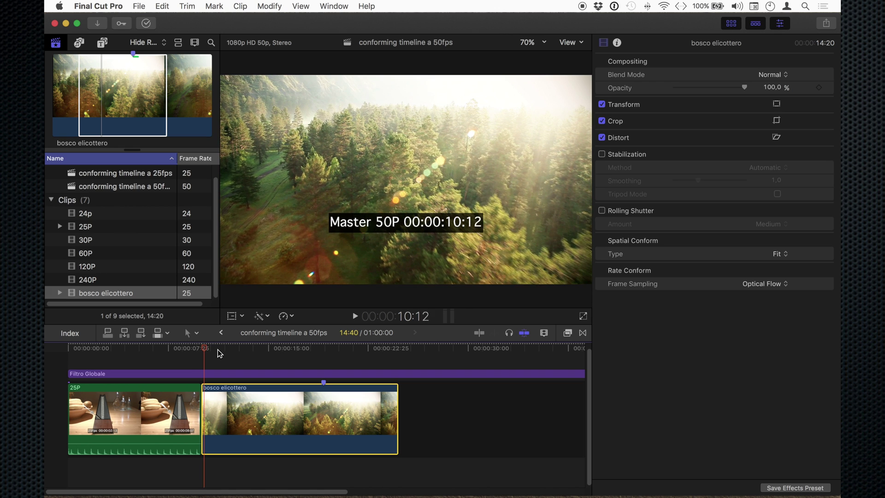
pyautogui.press('Right')
pyautogui.press('Right')
pyautogui.click(214, 373)
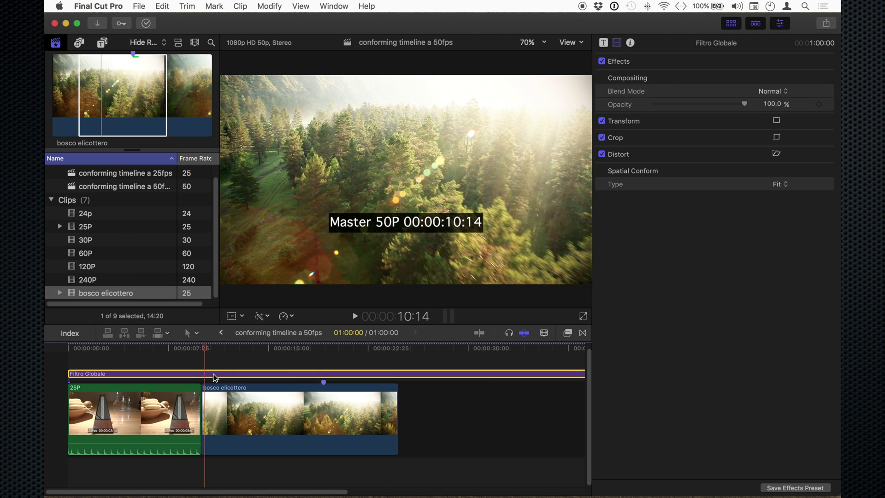
# Step: Disable the Filtro Globale layer with V and play the bosco elicottero clip twice without the timecode overlay
pyautogui.press('v')
pyautogui.moveTo(201, 350); pyautogui.dragTo(206, 351)
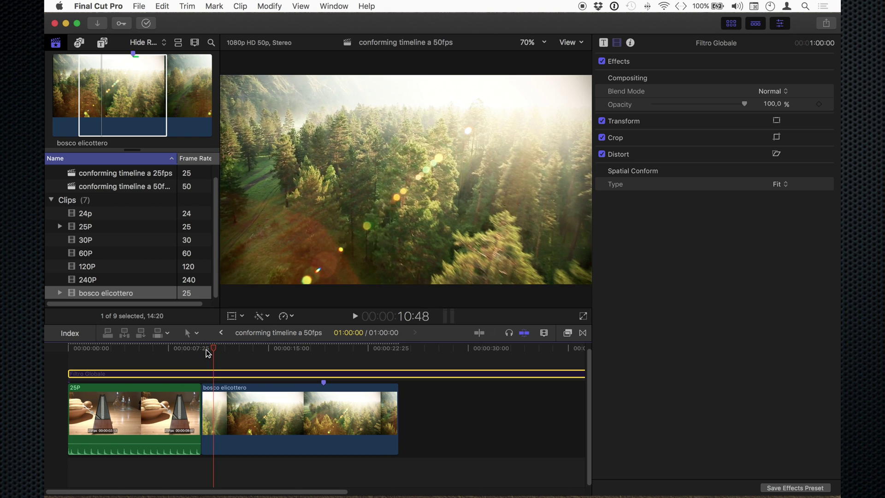
pyautogui.press('space')
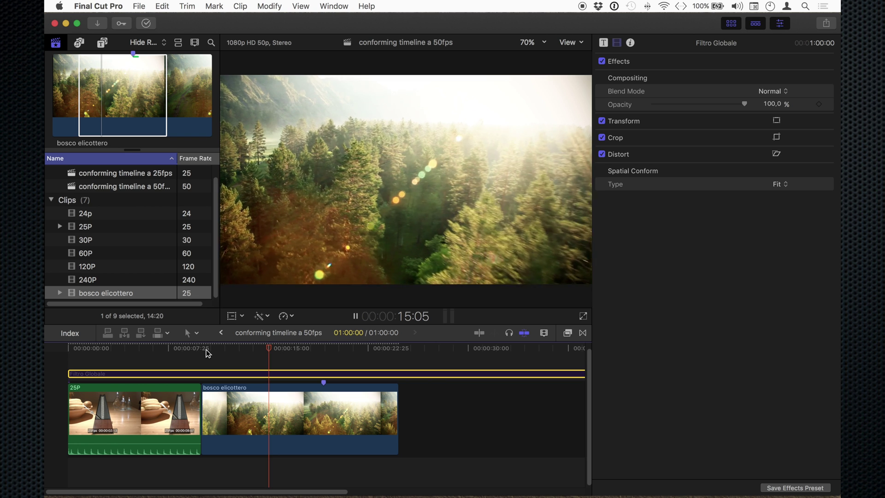
pyautogui.click(206, 349)
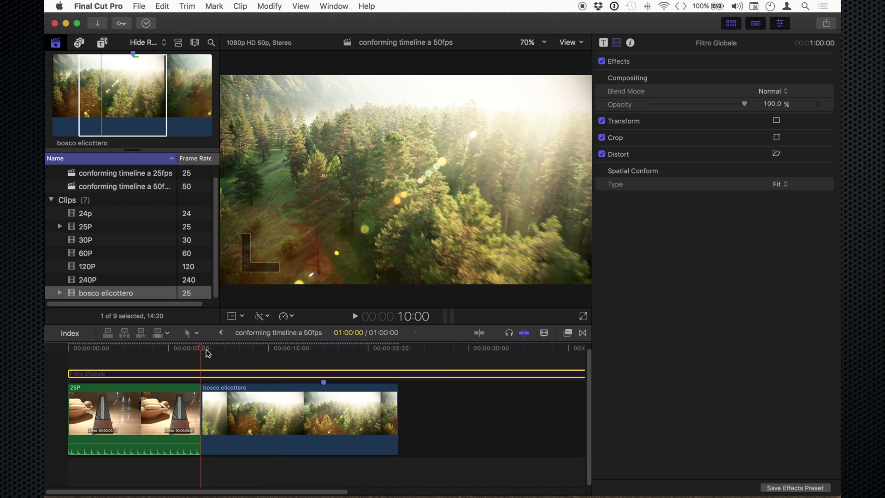
pyautogui.press('space')
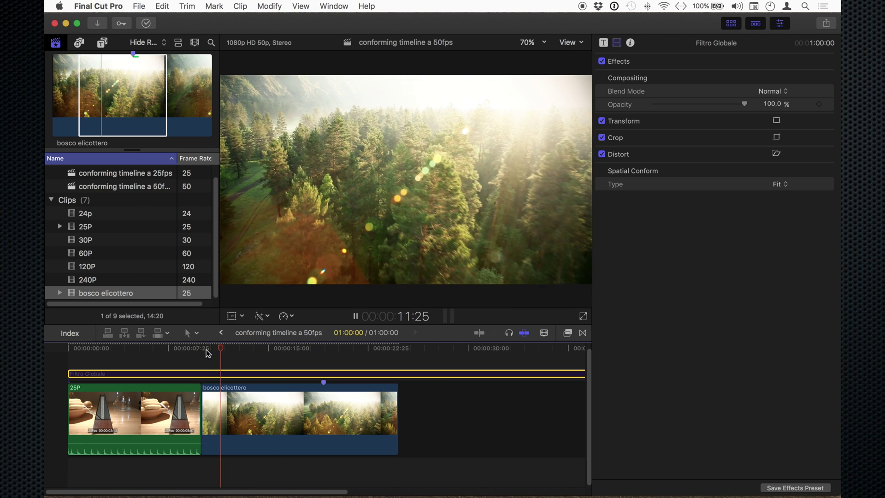
pyautogui.press('space')
# Step: Drag the 60P clip from the browser to the end of the 50fps timeline
pyautogui.click(212, 405)
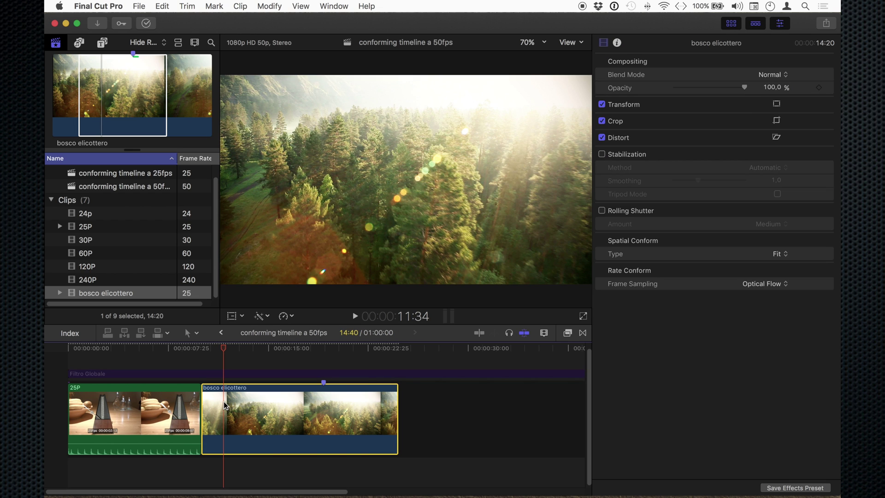
pyautogui.moveTo(629, 273)
pyautogui.moveTo(74, 256); pyautogui.dragTo(410, 391)
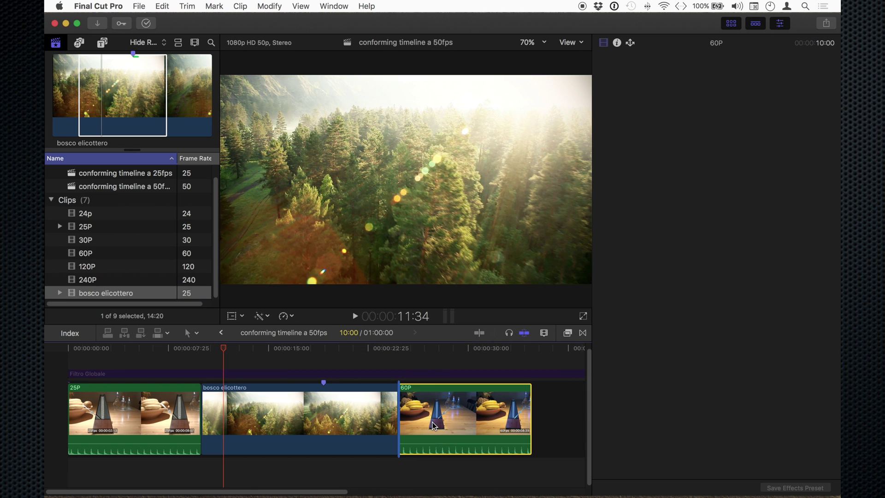
pyautogui.click(417, 349)
# Step: Jump to the 60P clip's first frame, select Filtro Globale, and step through frames
pyautogui.press('Up')
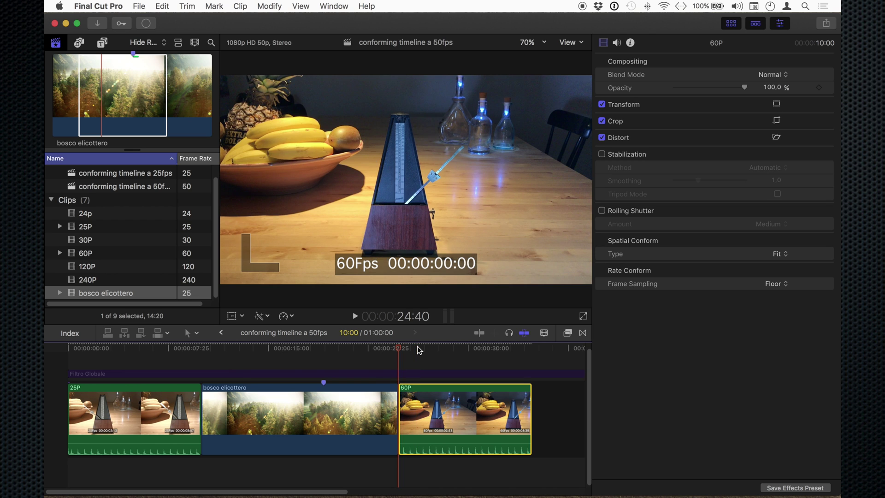
pyautogui.click(402, 374)
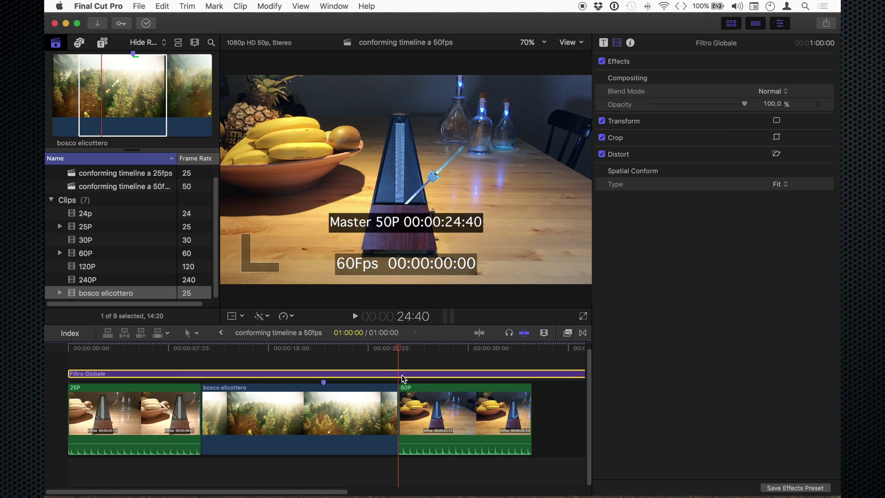
pyautogui.press('Right')
pyautogui.press('Right')
pyautogui.press('Right')
pyautogui.press('Right')
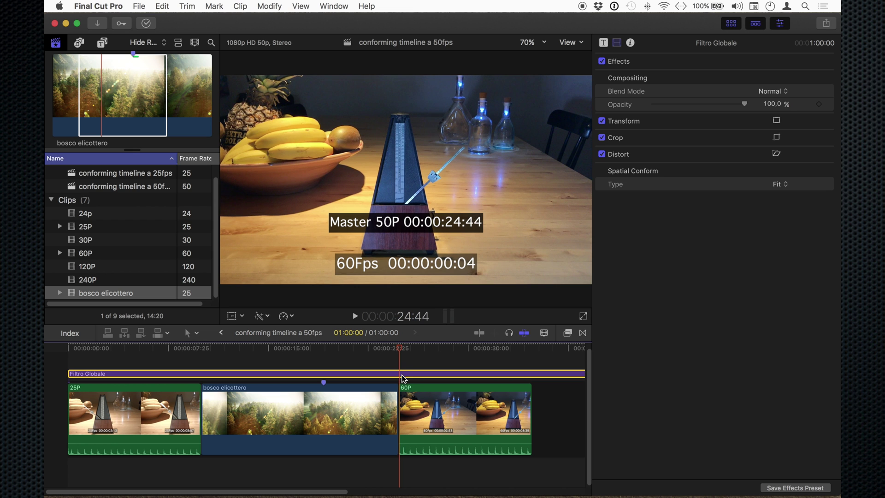
pyautogui.press('Right')
pyautogui.press('Right')
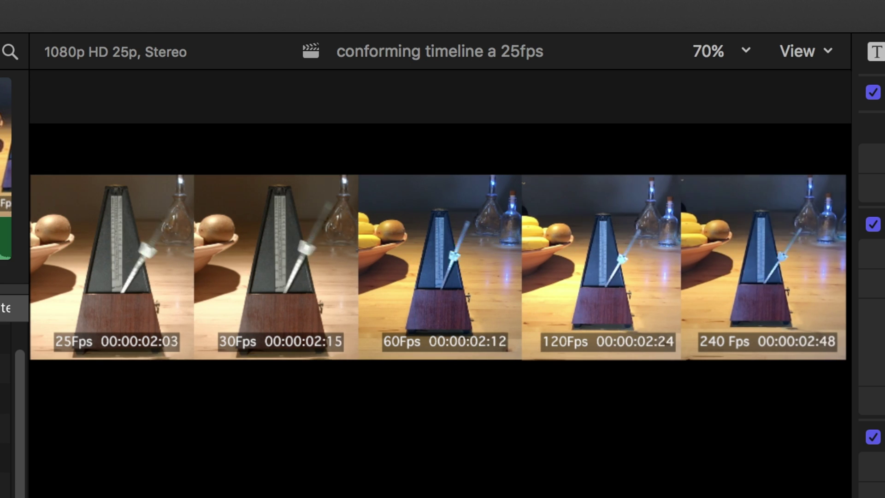